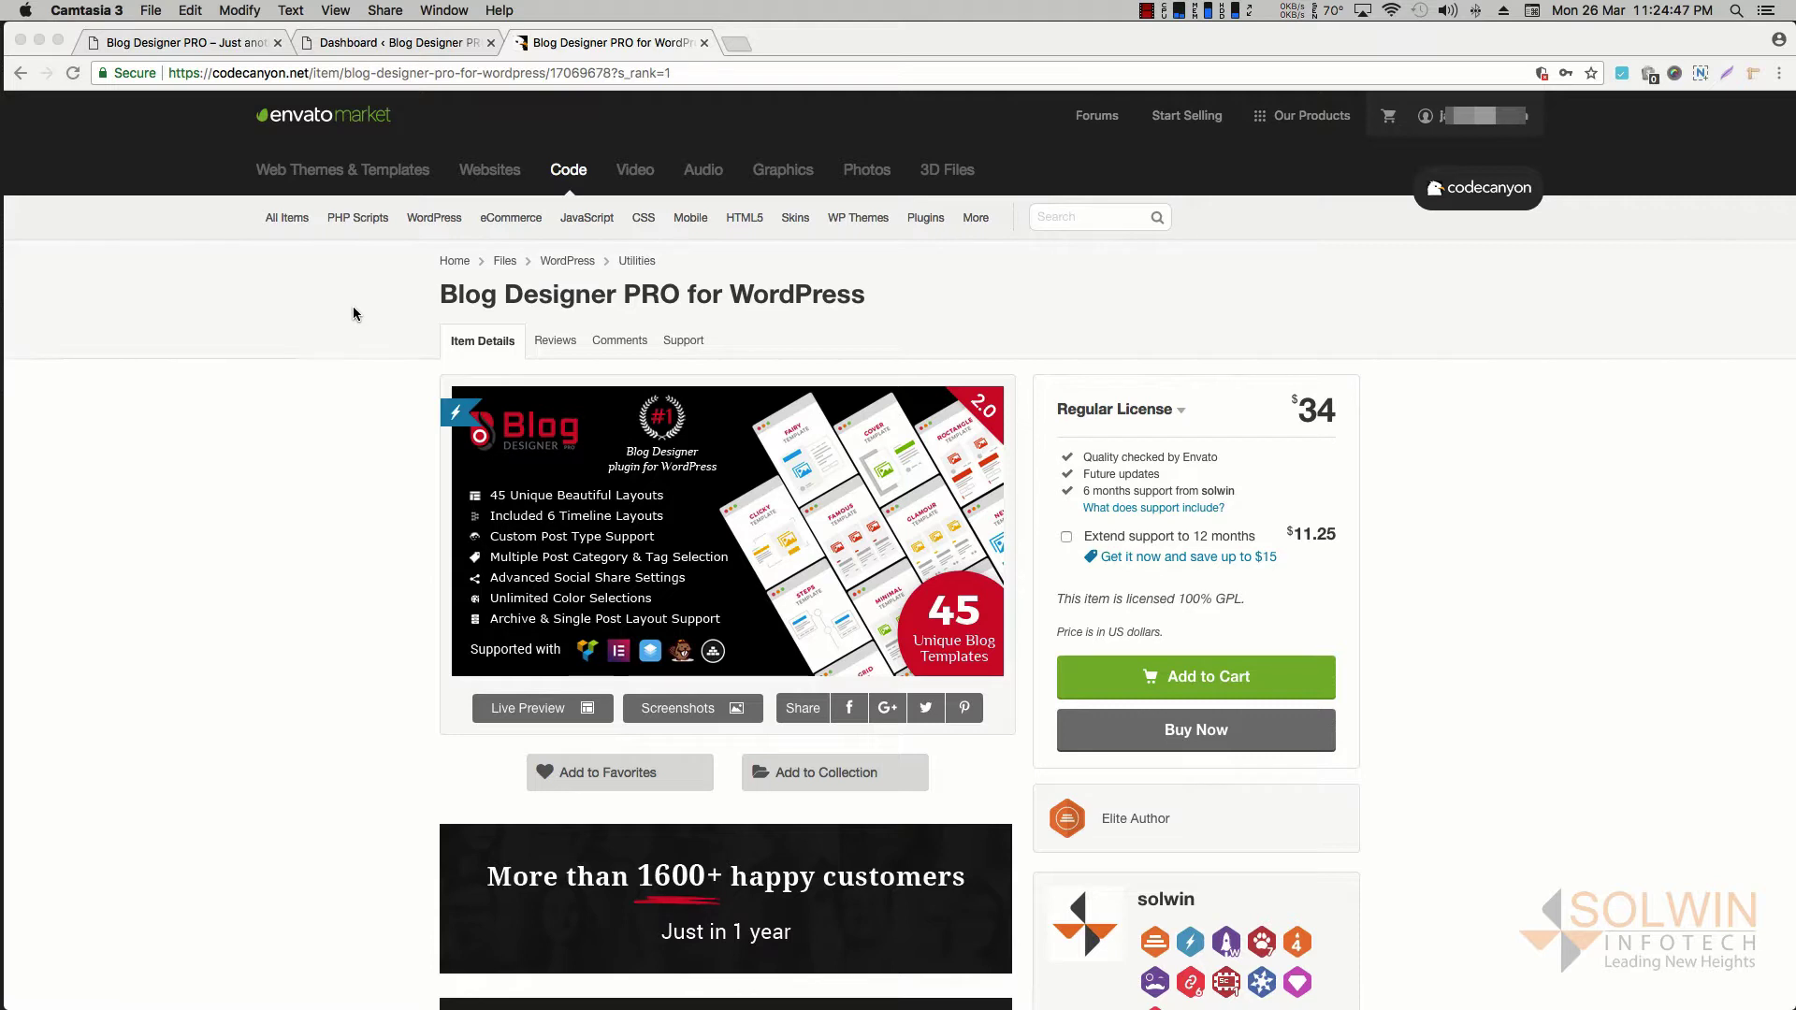
Launch Finder through Spotlight search
click(1473, 129)
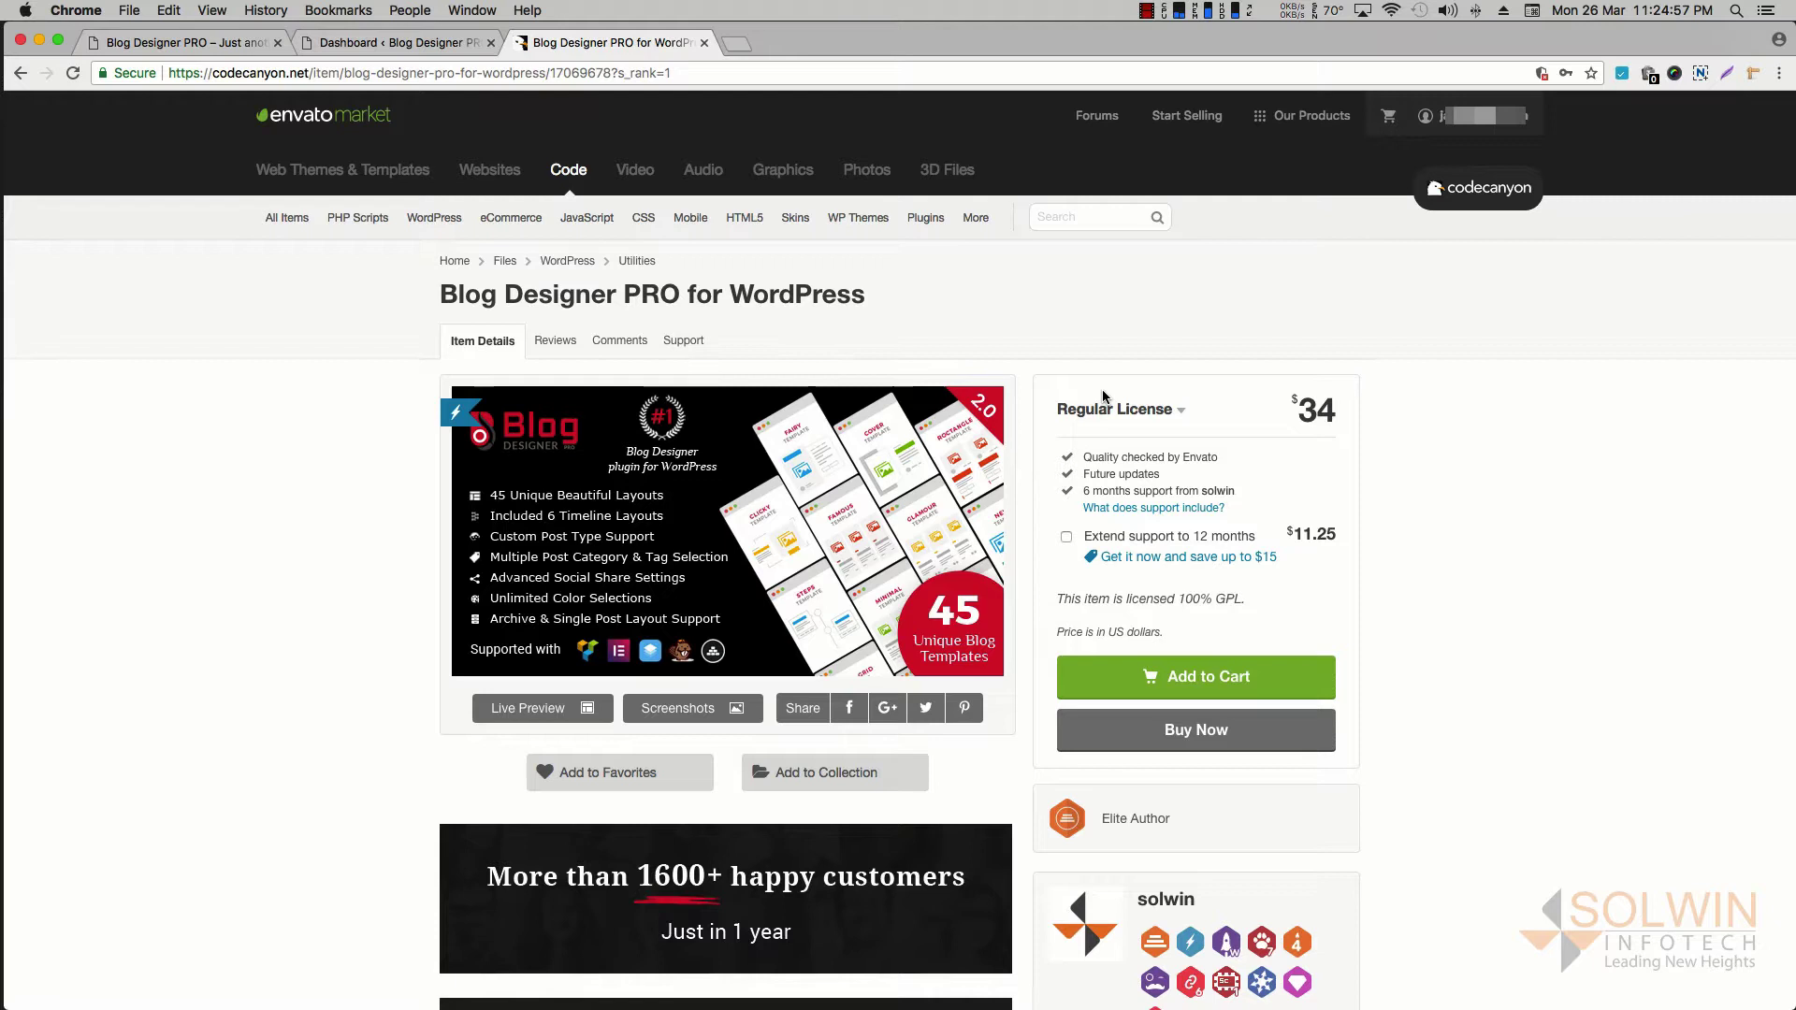
key(super+space)
text(fil)
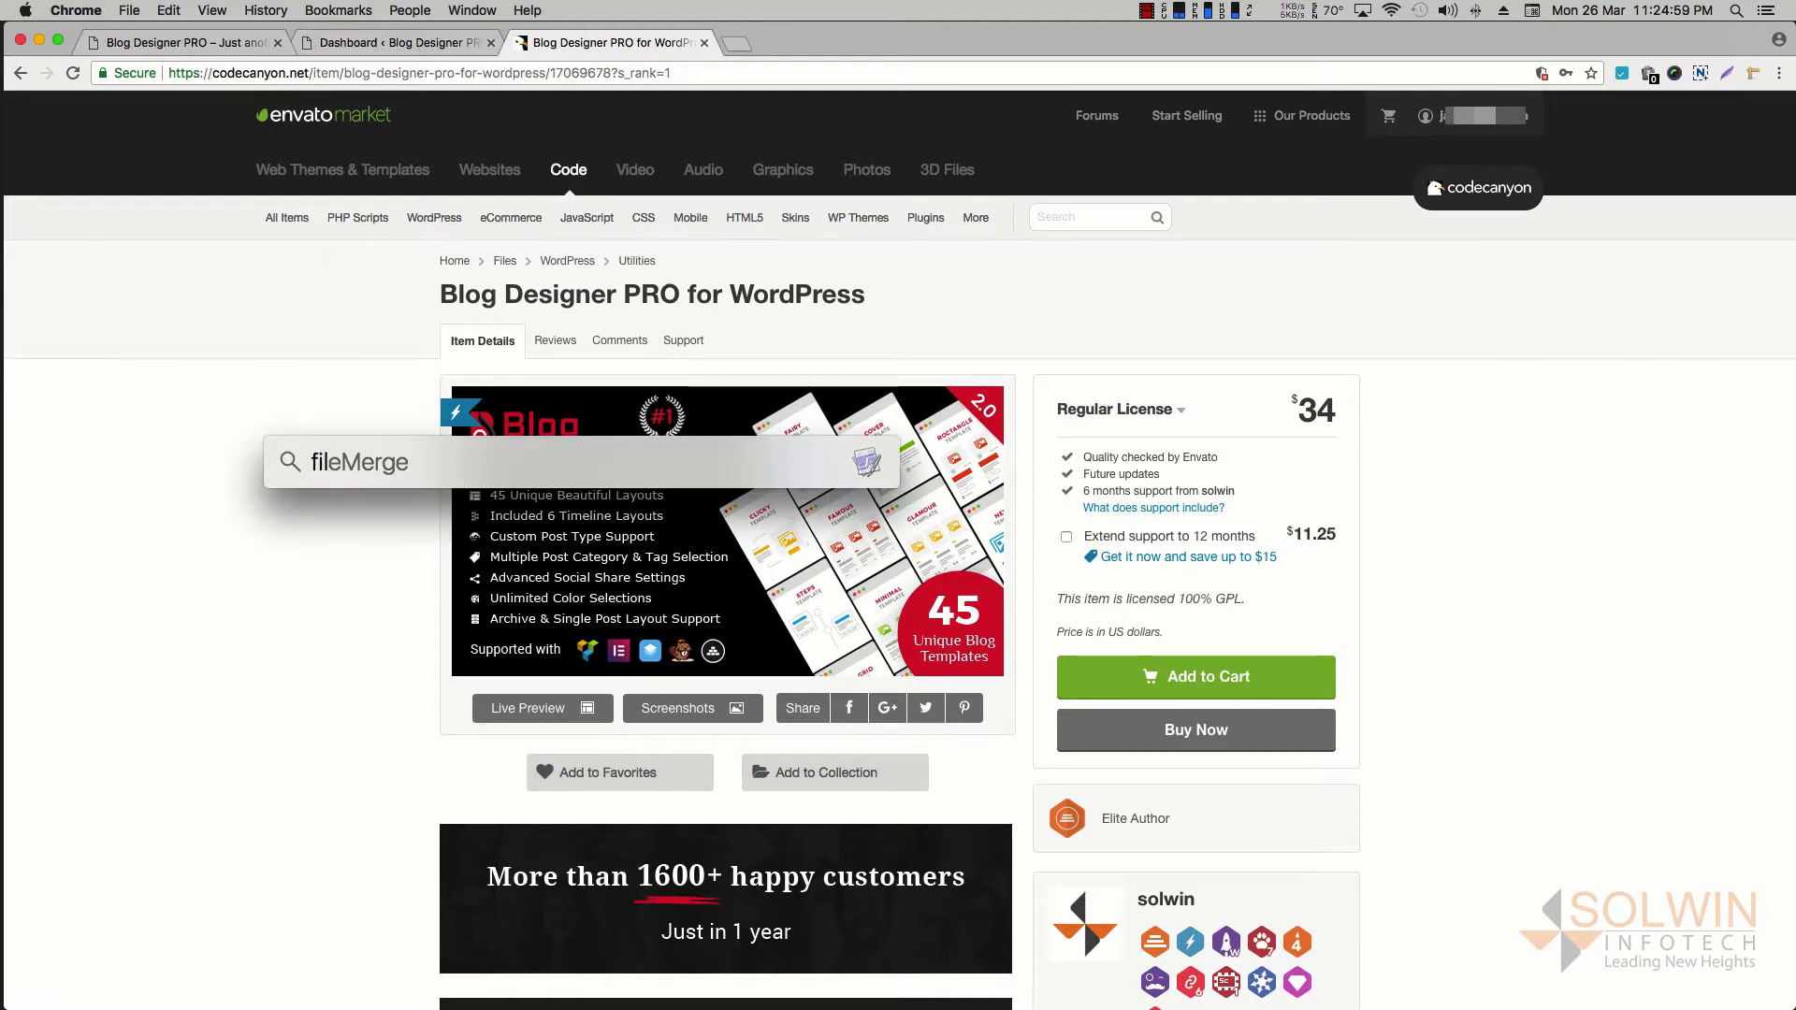
key(BackSpace)
text(n)
key(Return)
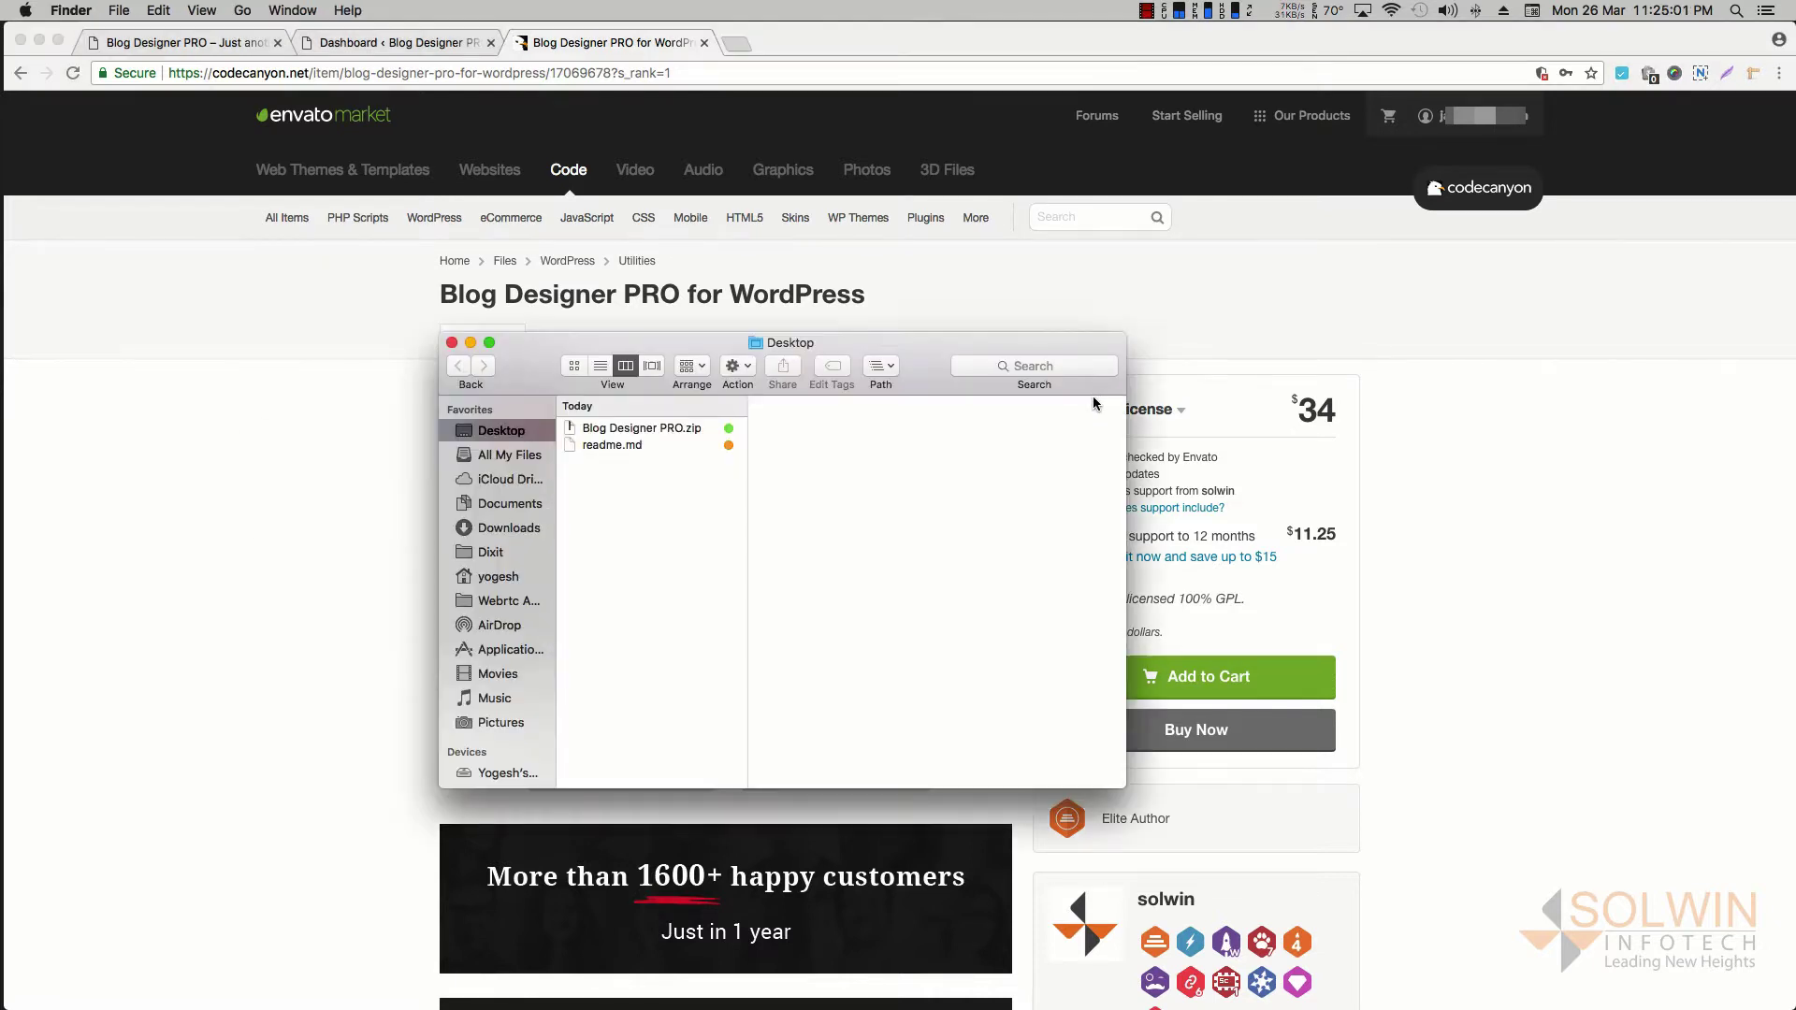
Unzip Blog Designer PRO.zip on the Desktop and select blog-designer-pro.zip inside the extracted folder
click(638, 429)
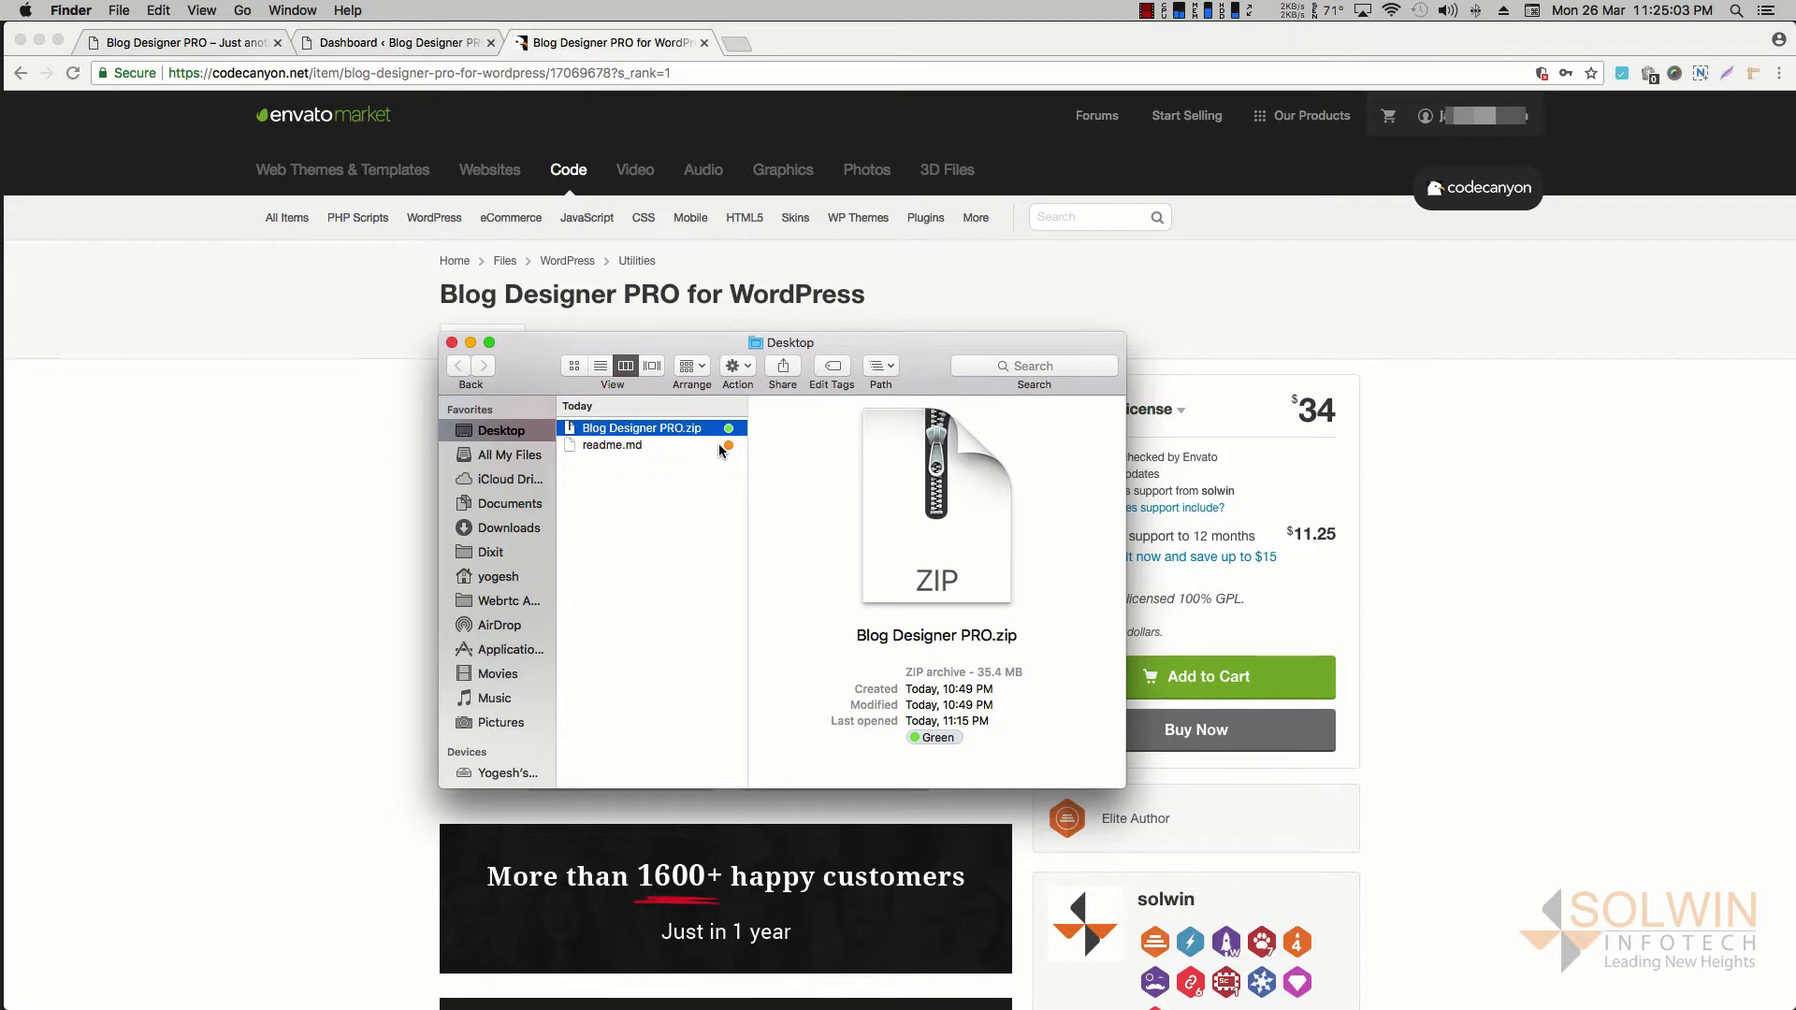
double_click(684, 437)
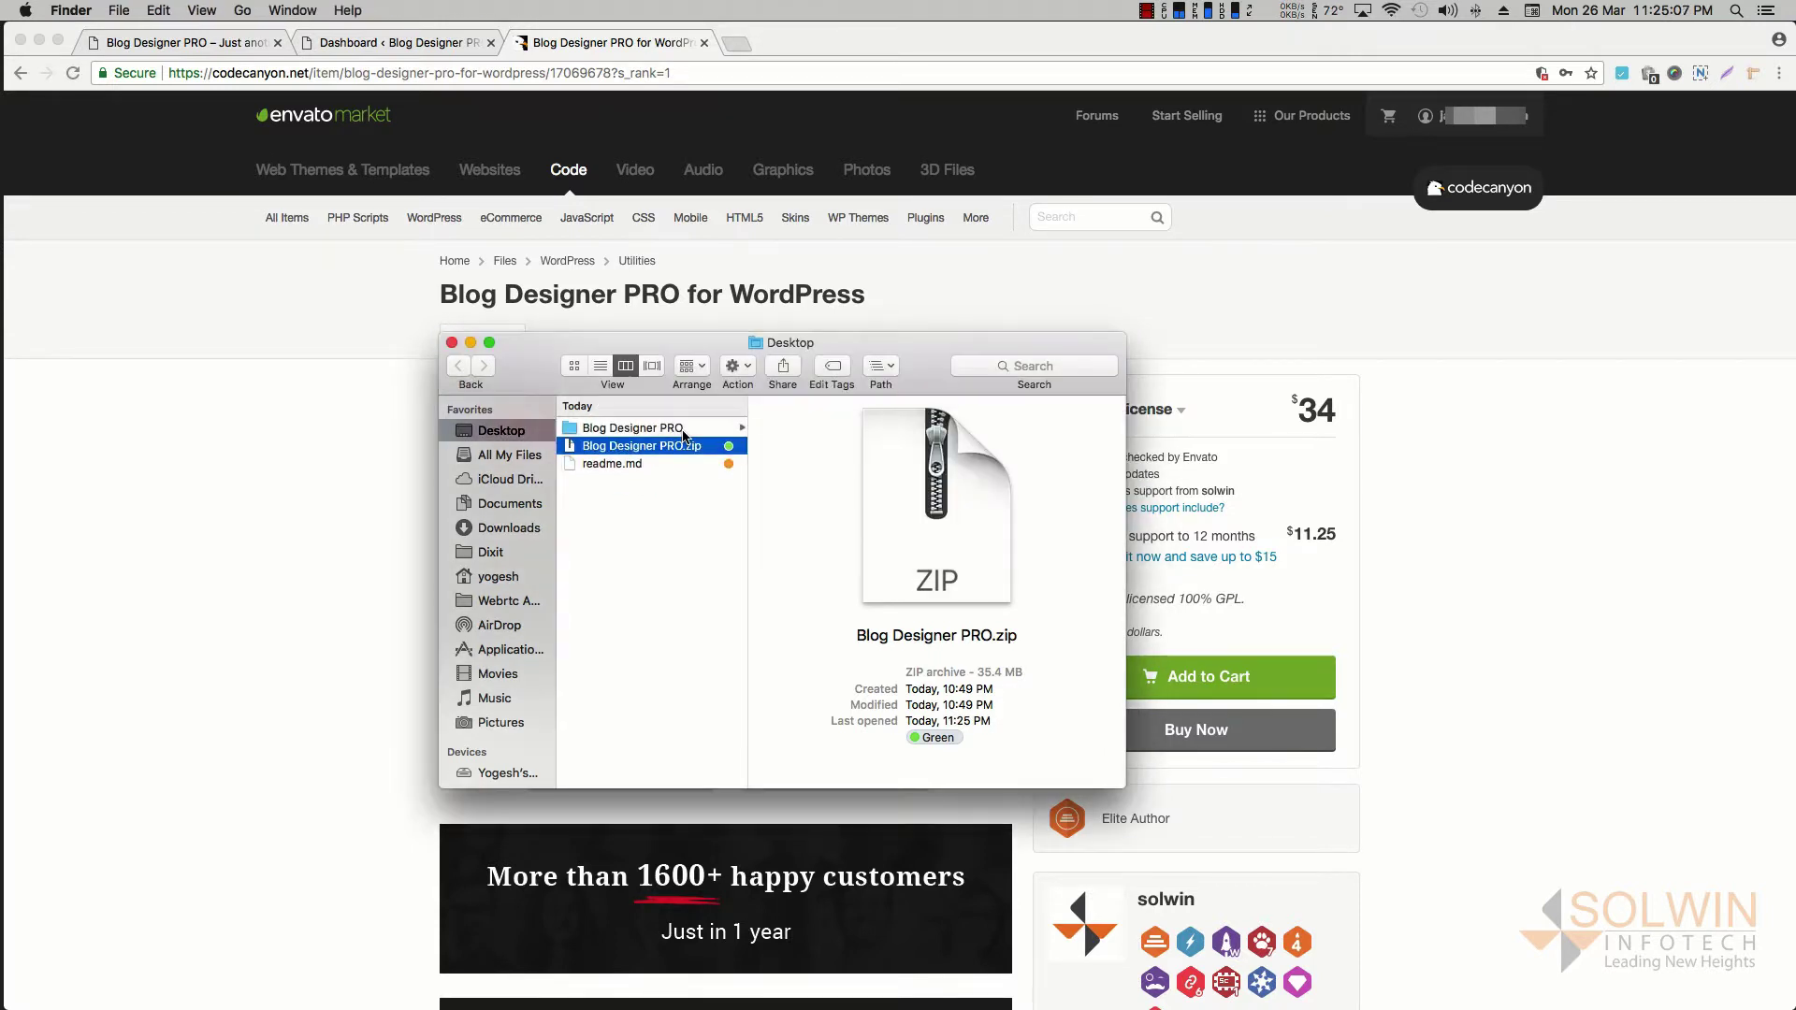
click(684, 429)
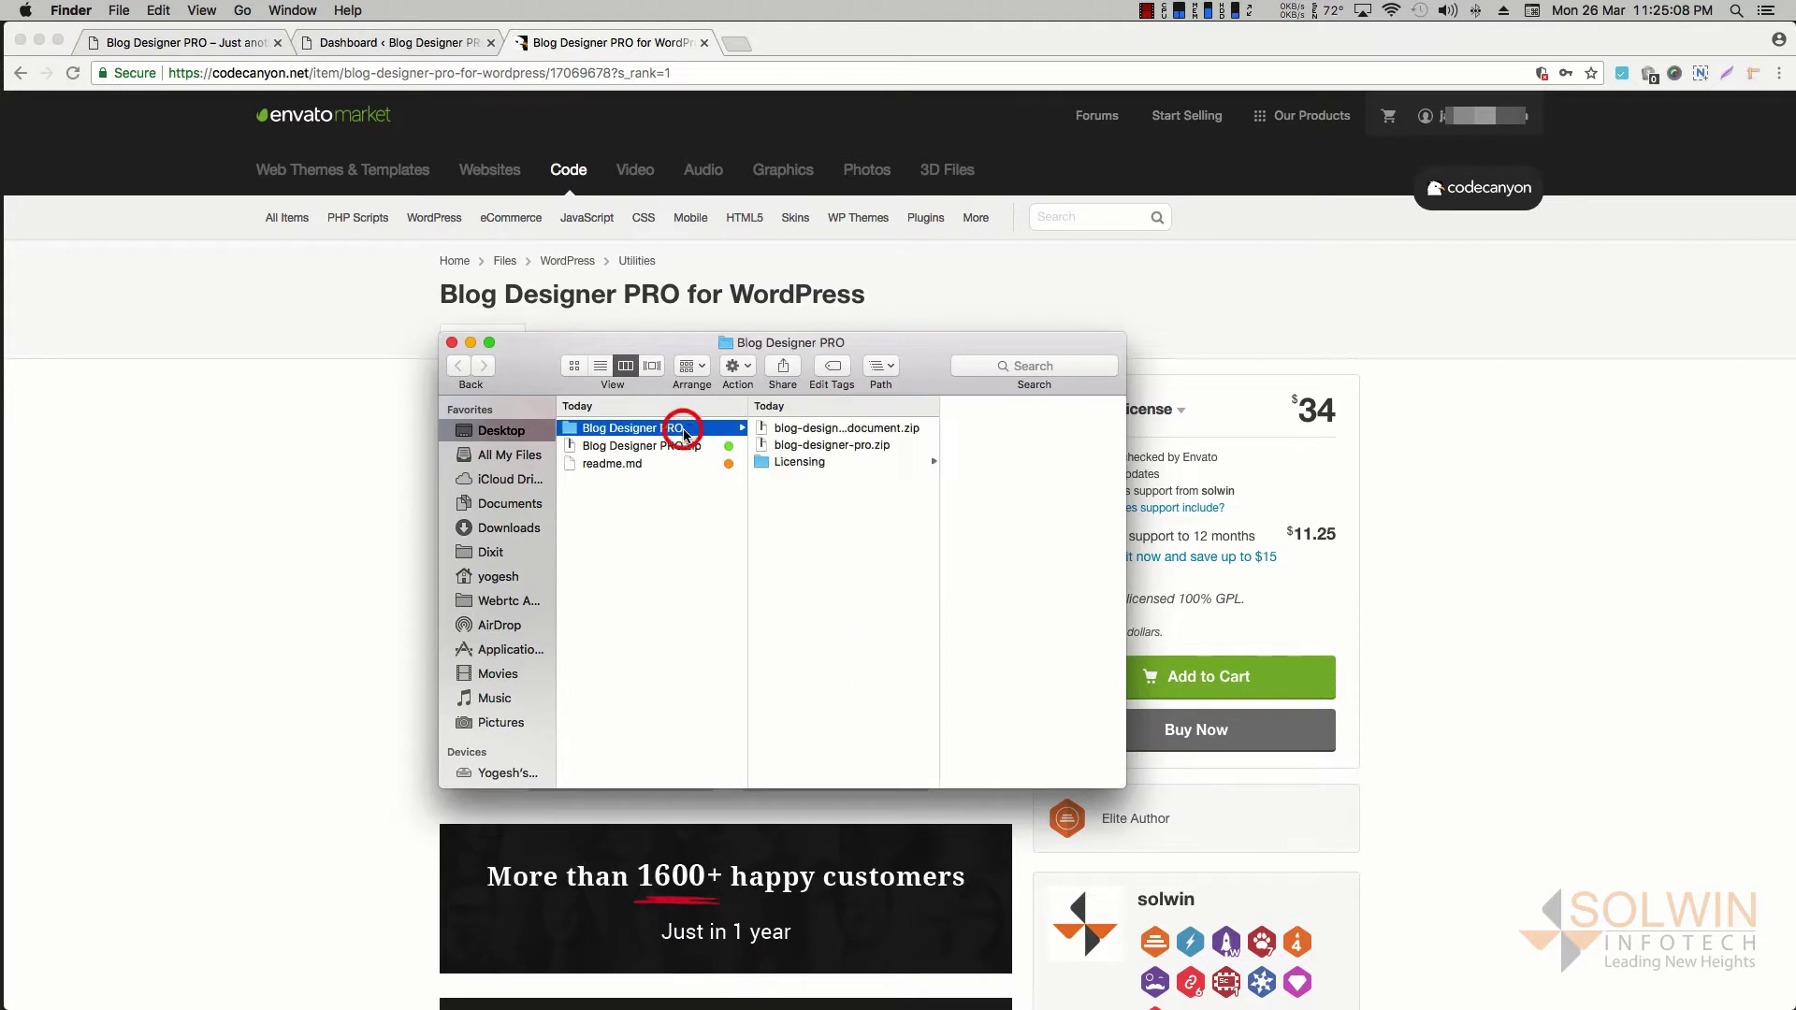
click(884, 428)
click(819, 508)
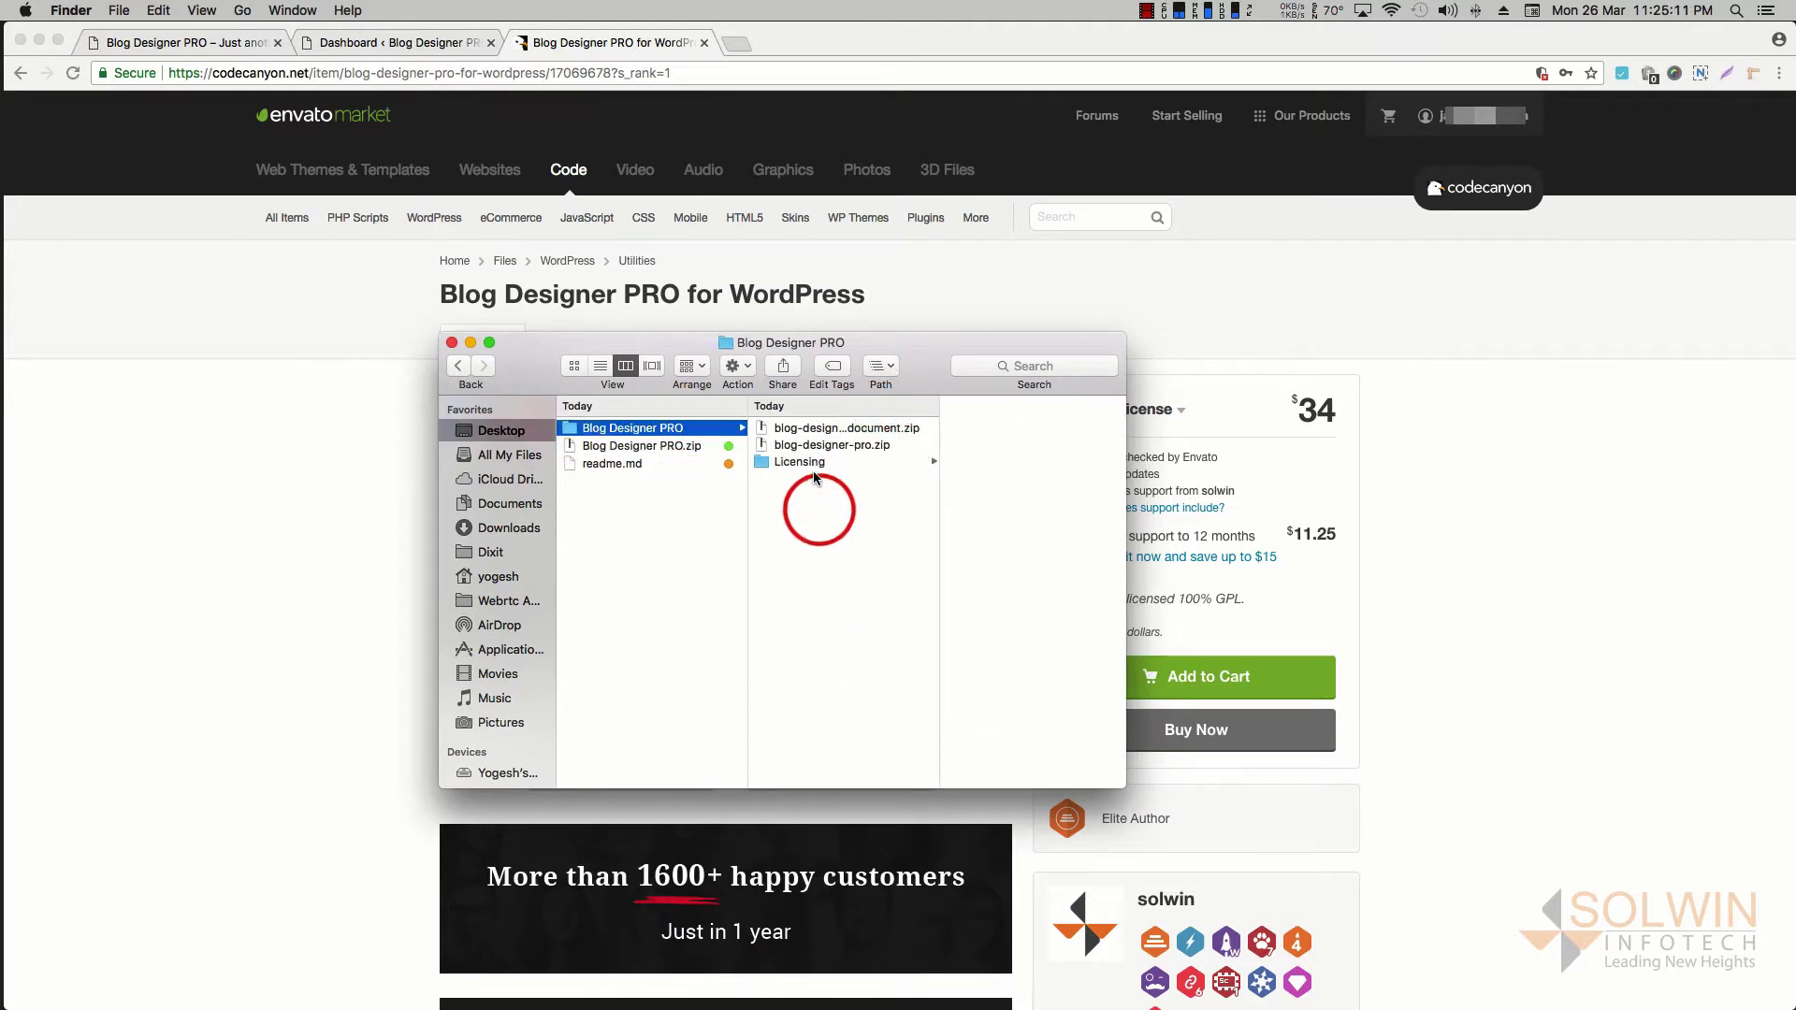
click(849, 444)
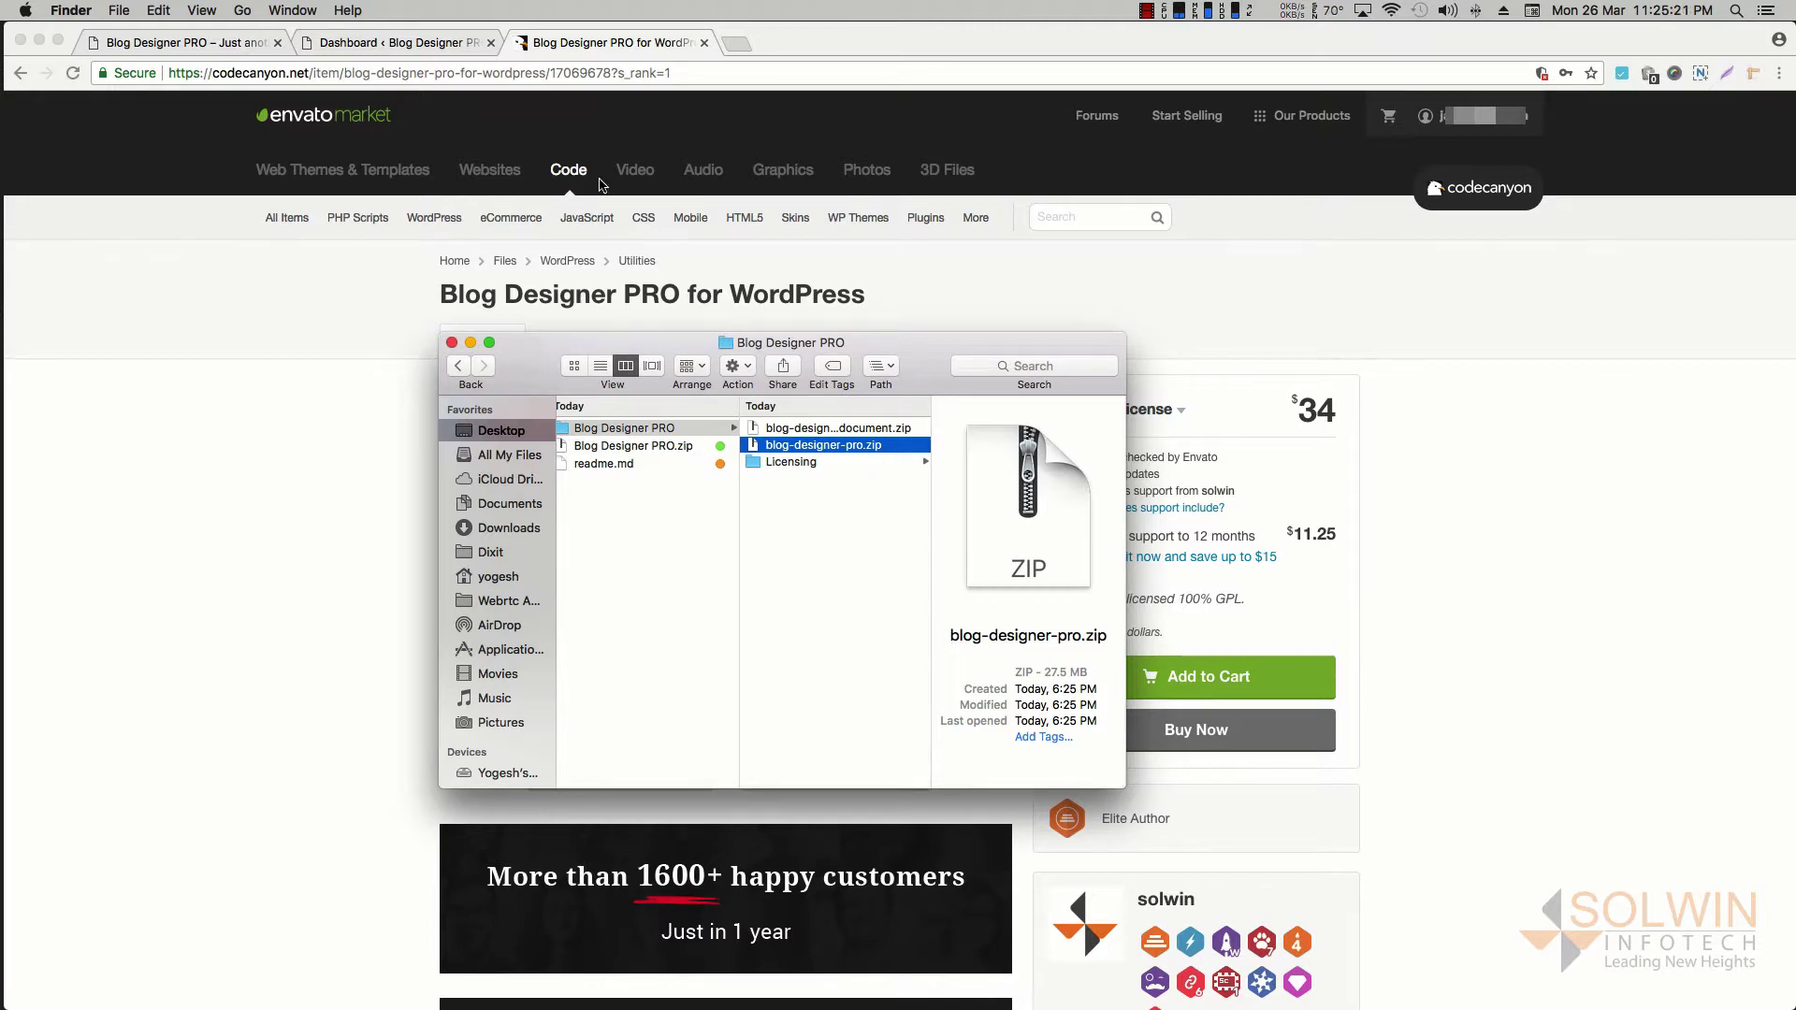
Go to the WordPress dashboard's Plugins list and start adding a new plugin
click(374, 45)
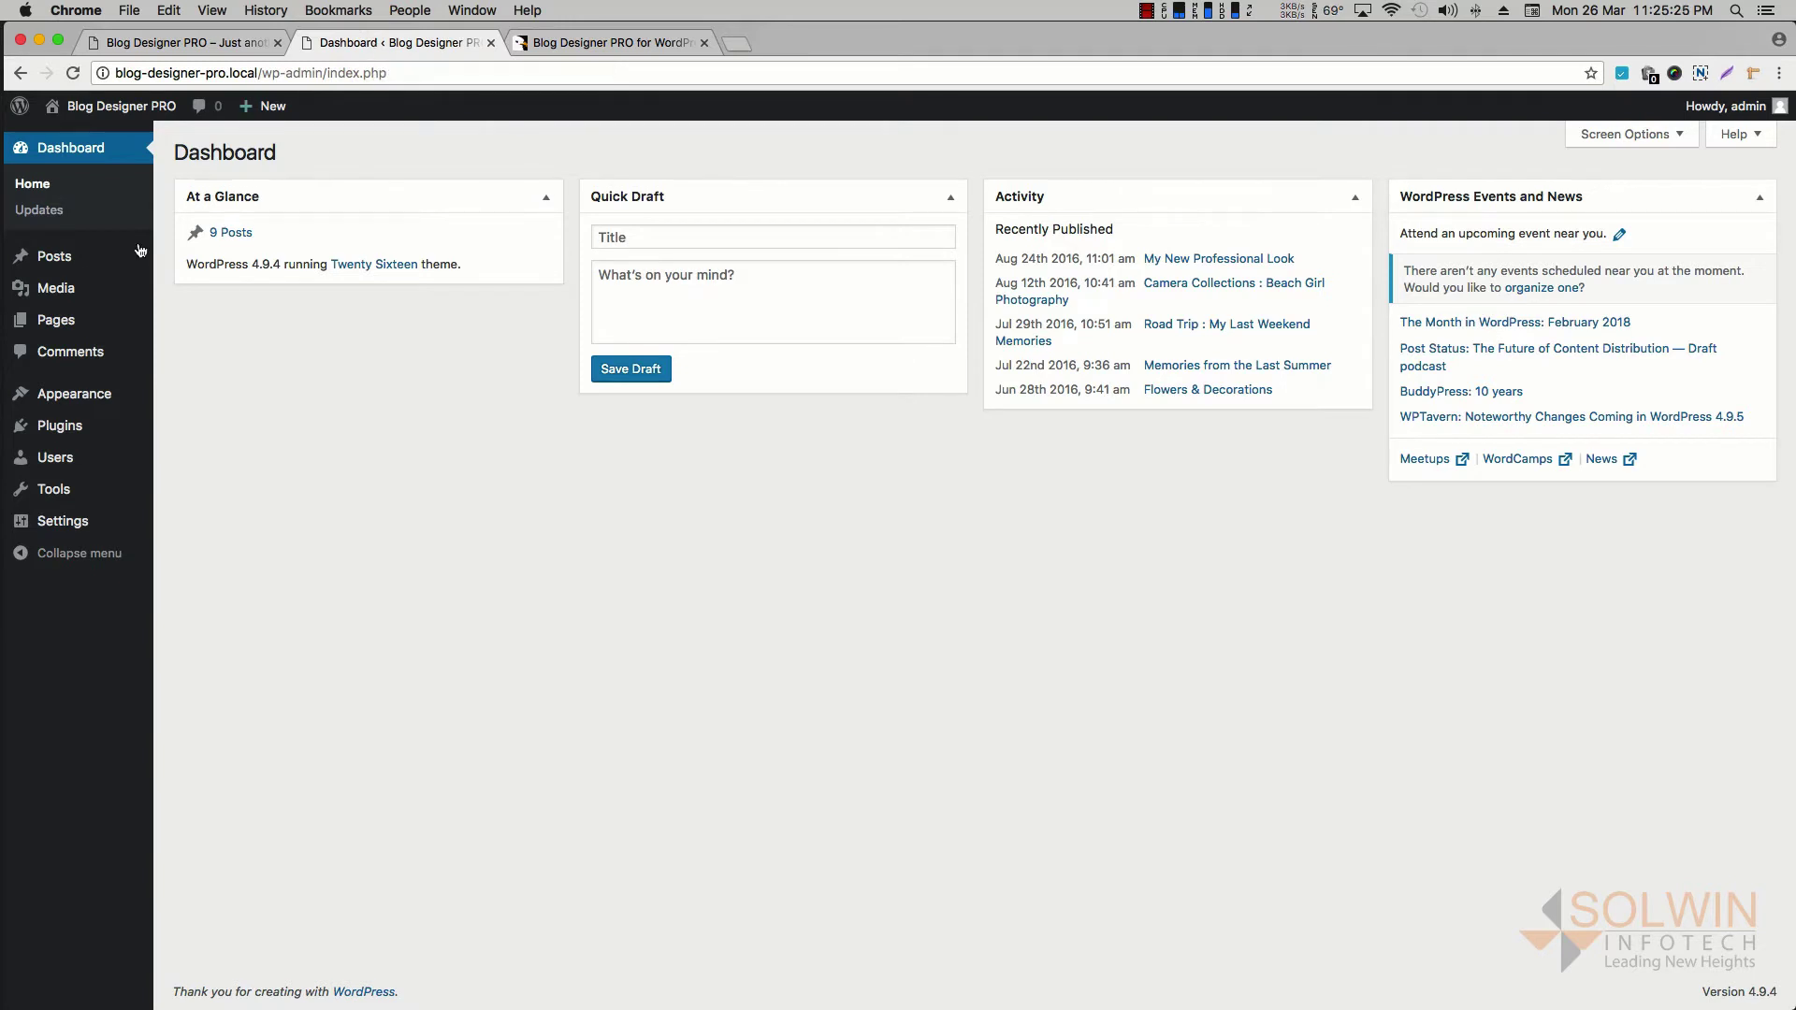
click(81, 426)
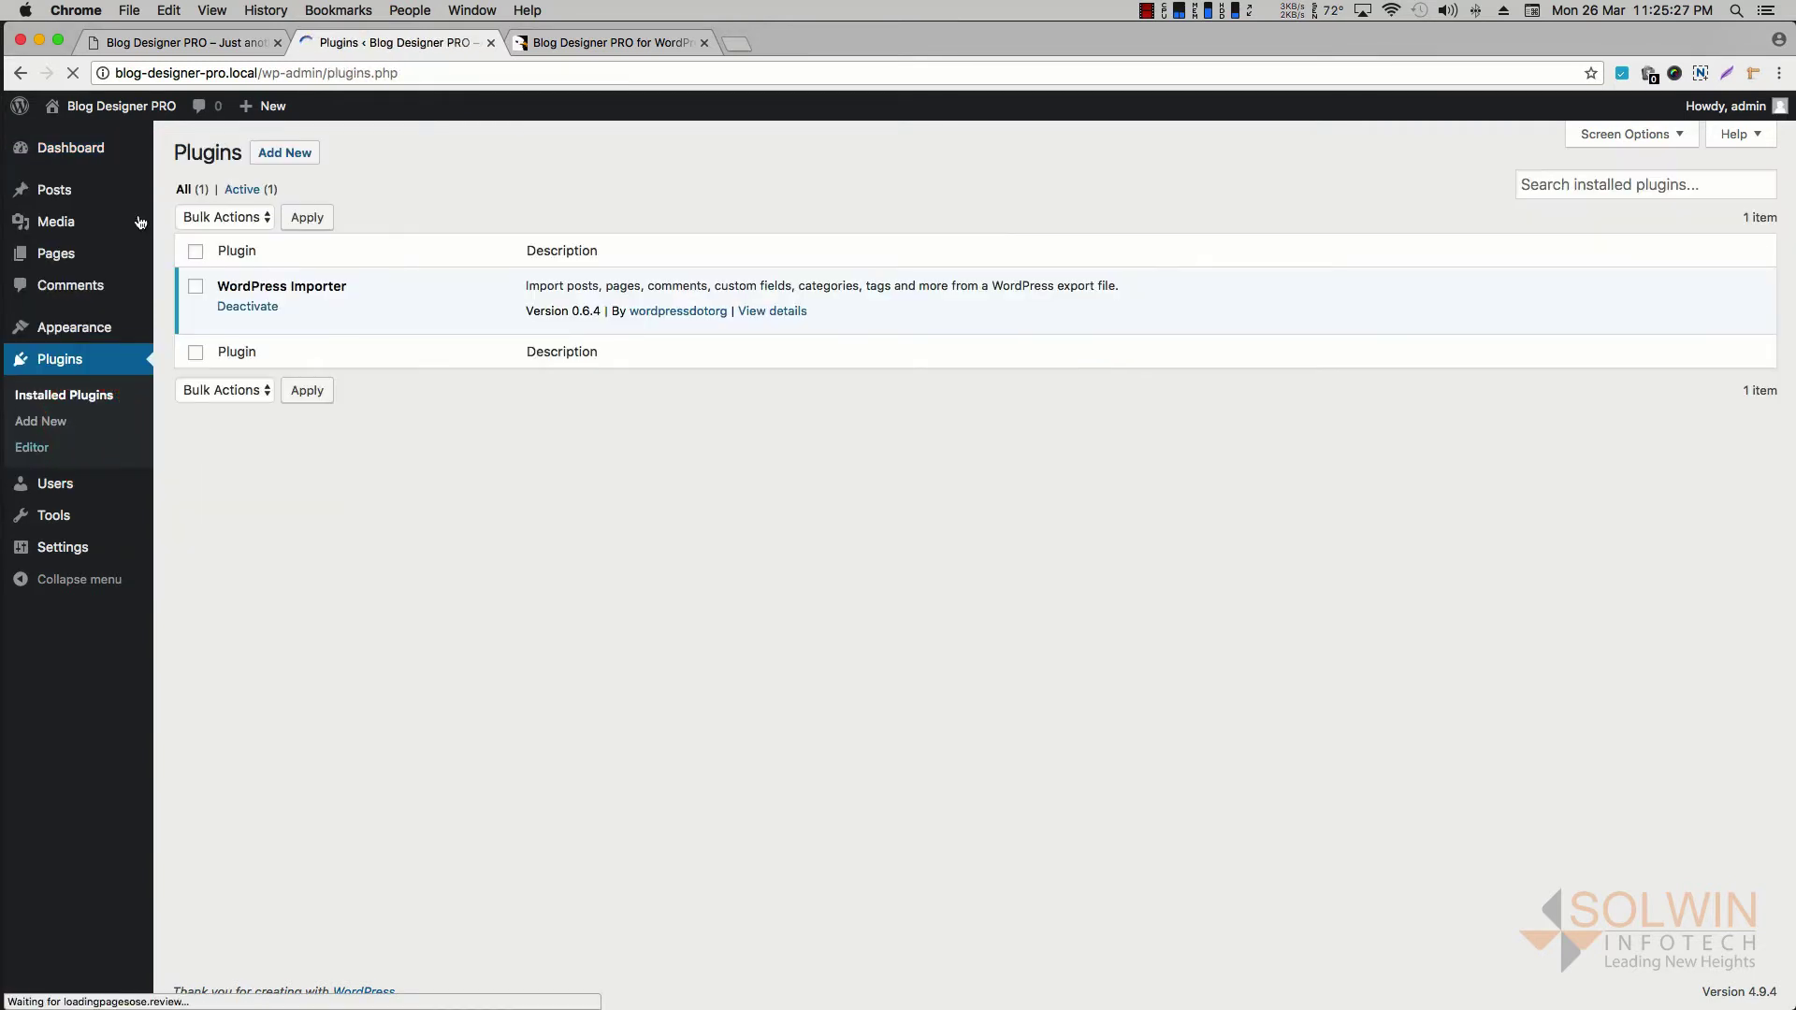
click(291, 157)
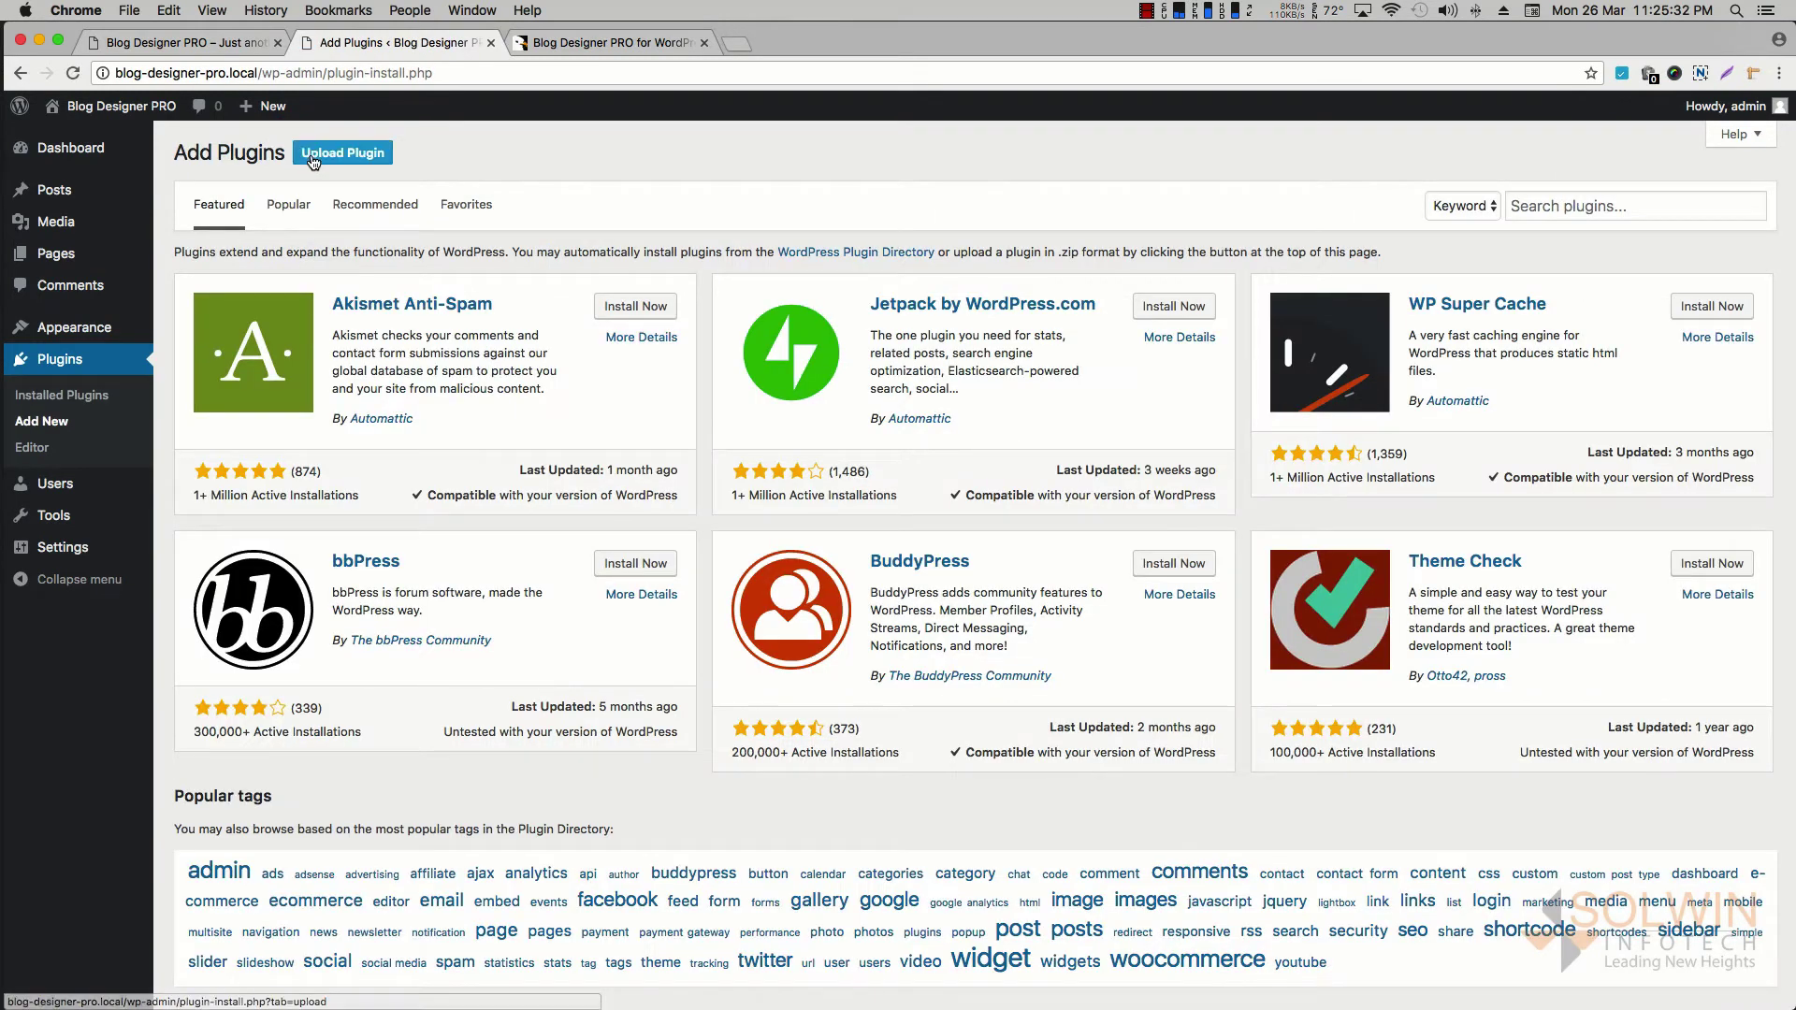
Upload blog-designer-pro.zip and install Blog Designer PRO as a new plugin
click(317, 157)
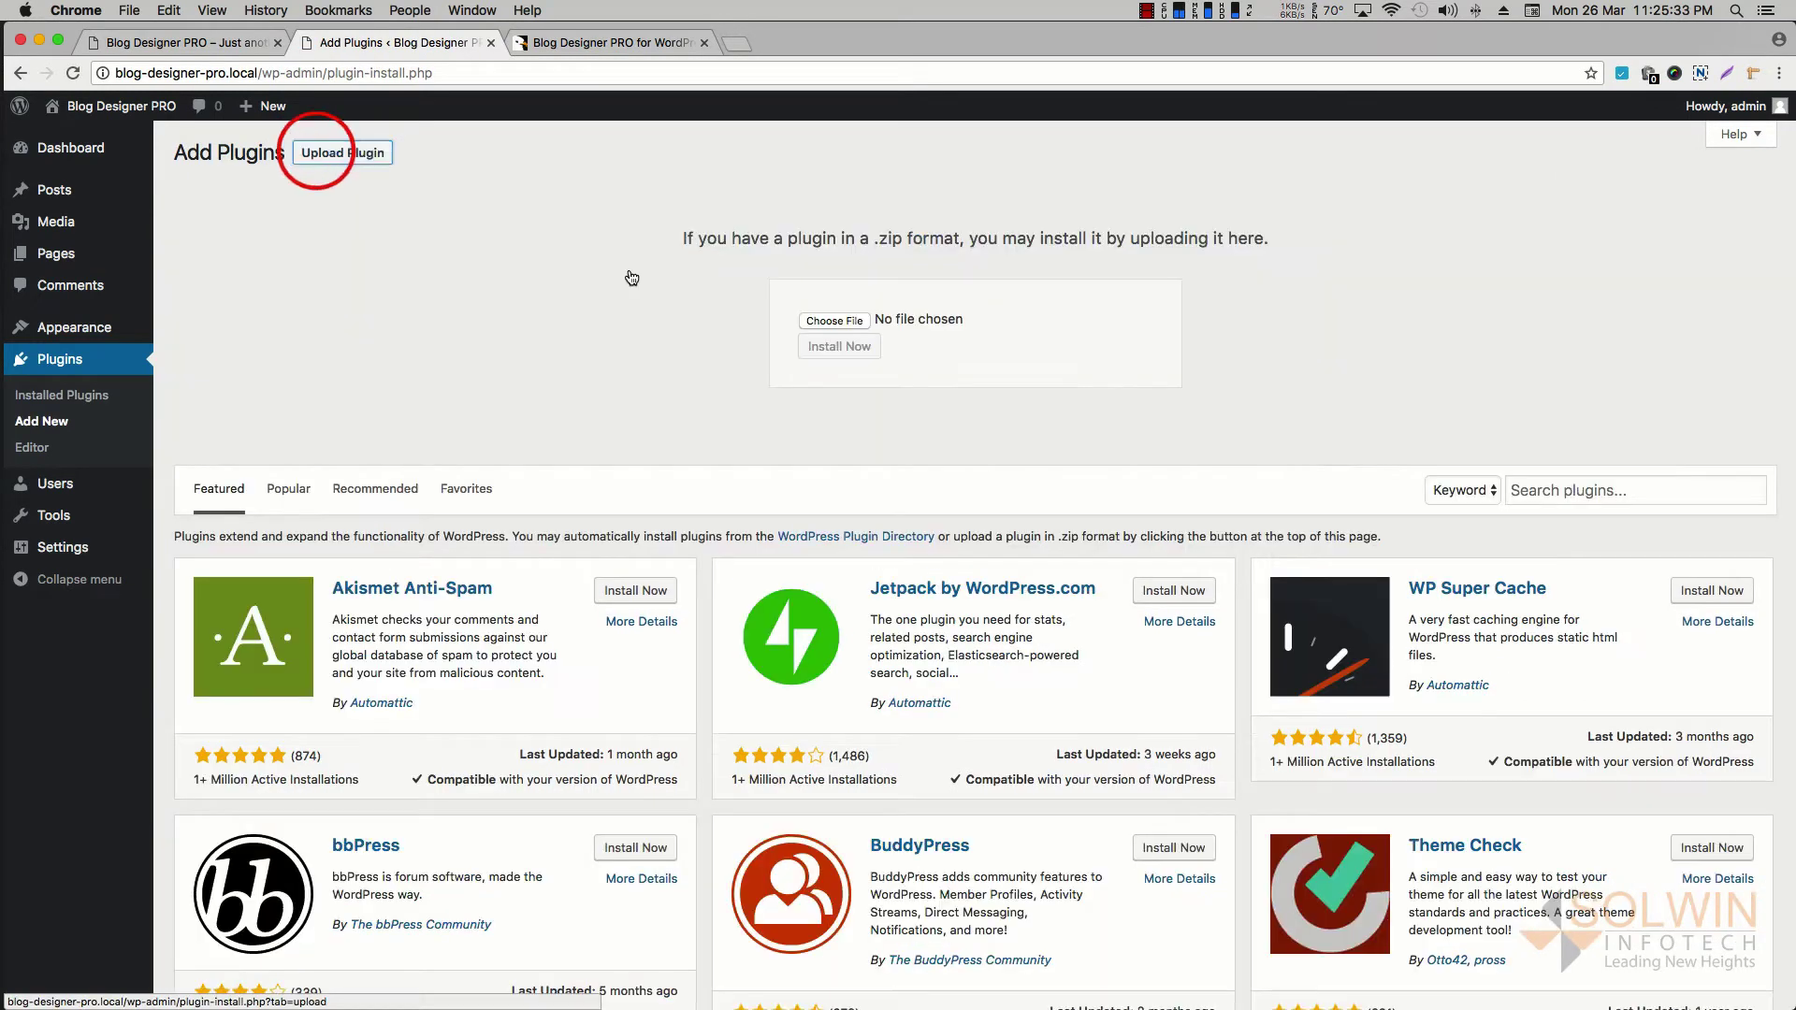
click(857, 321)
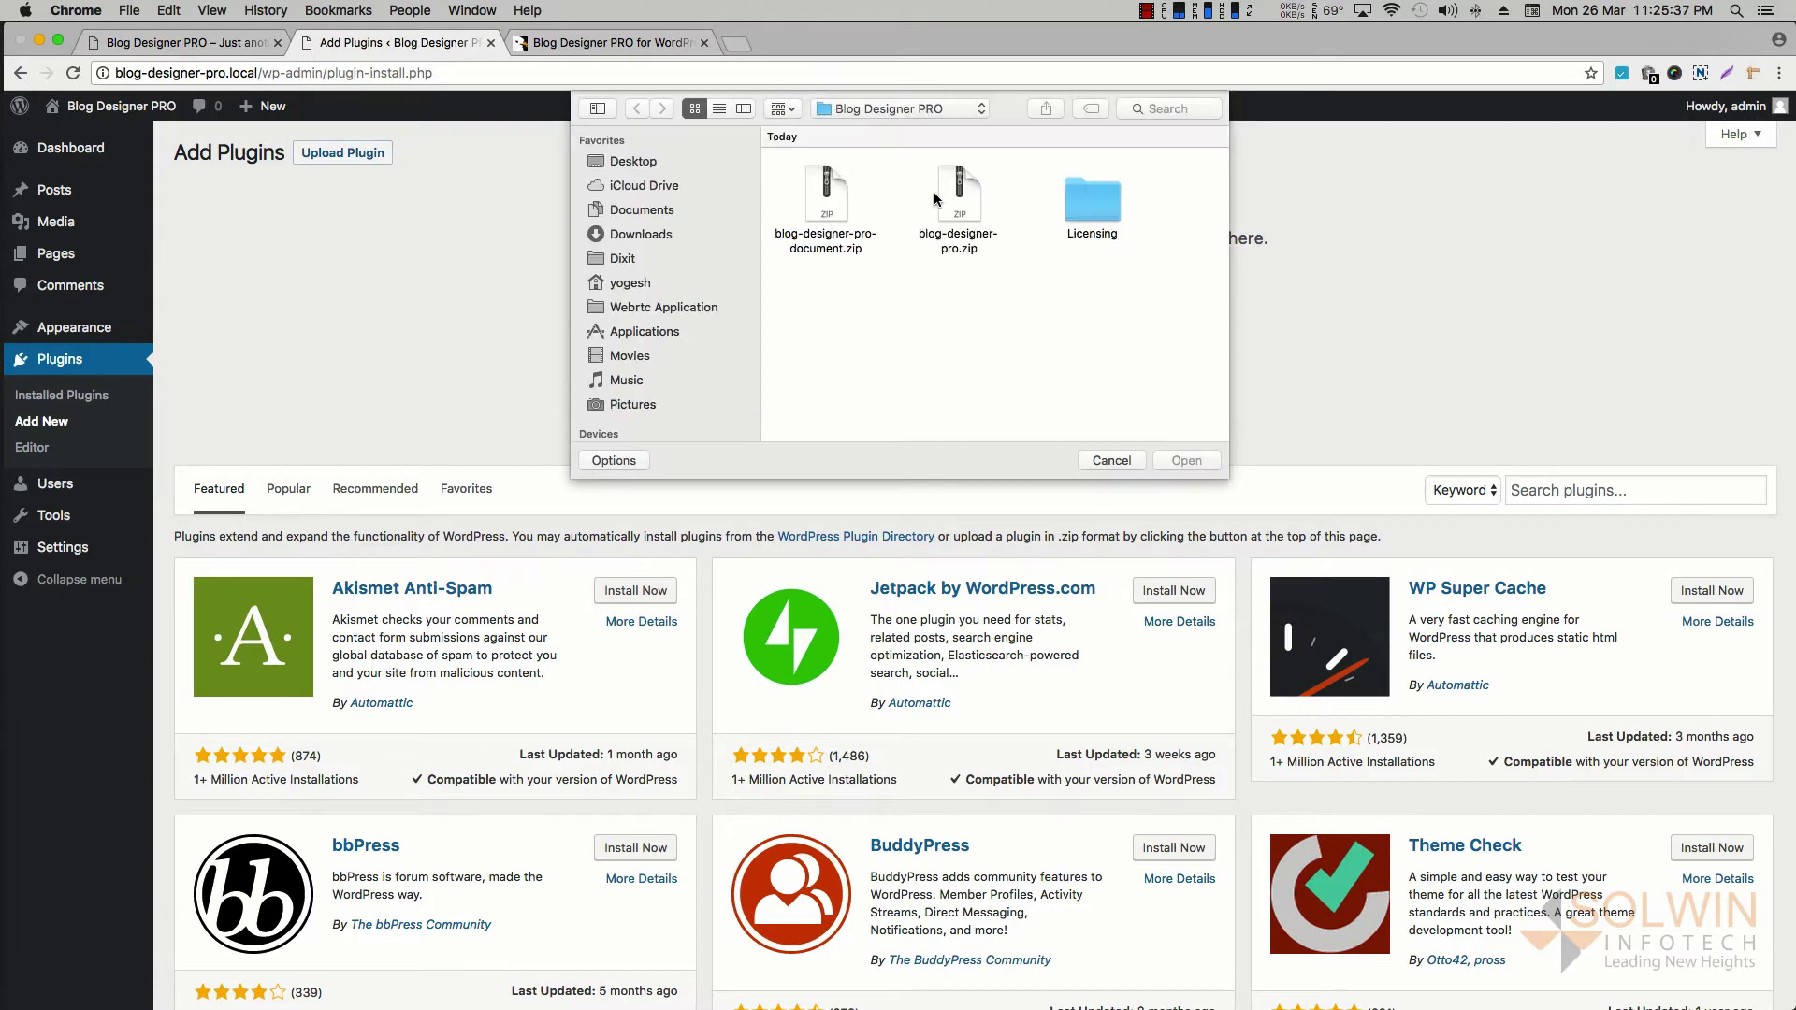
click(962, 252)
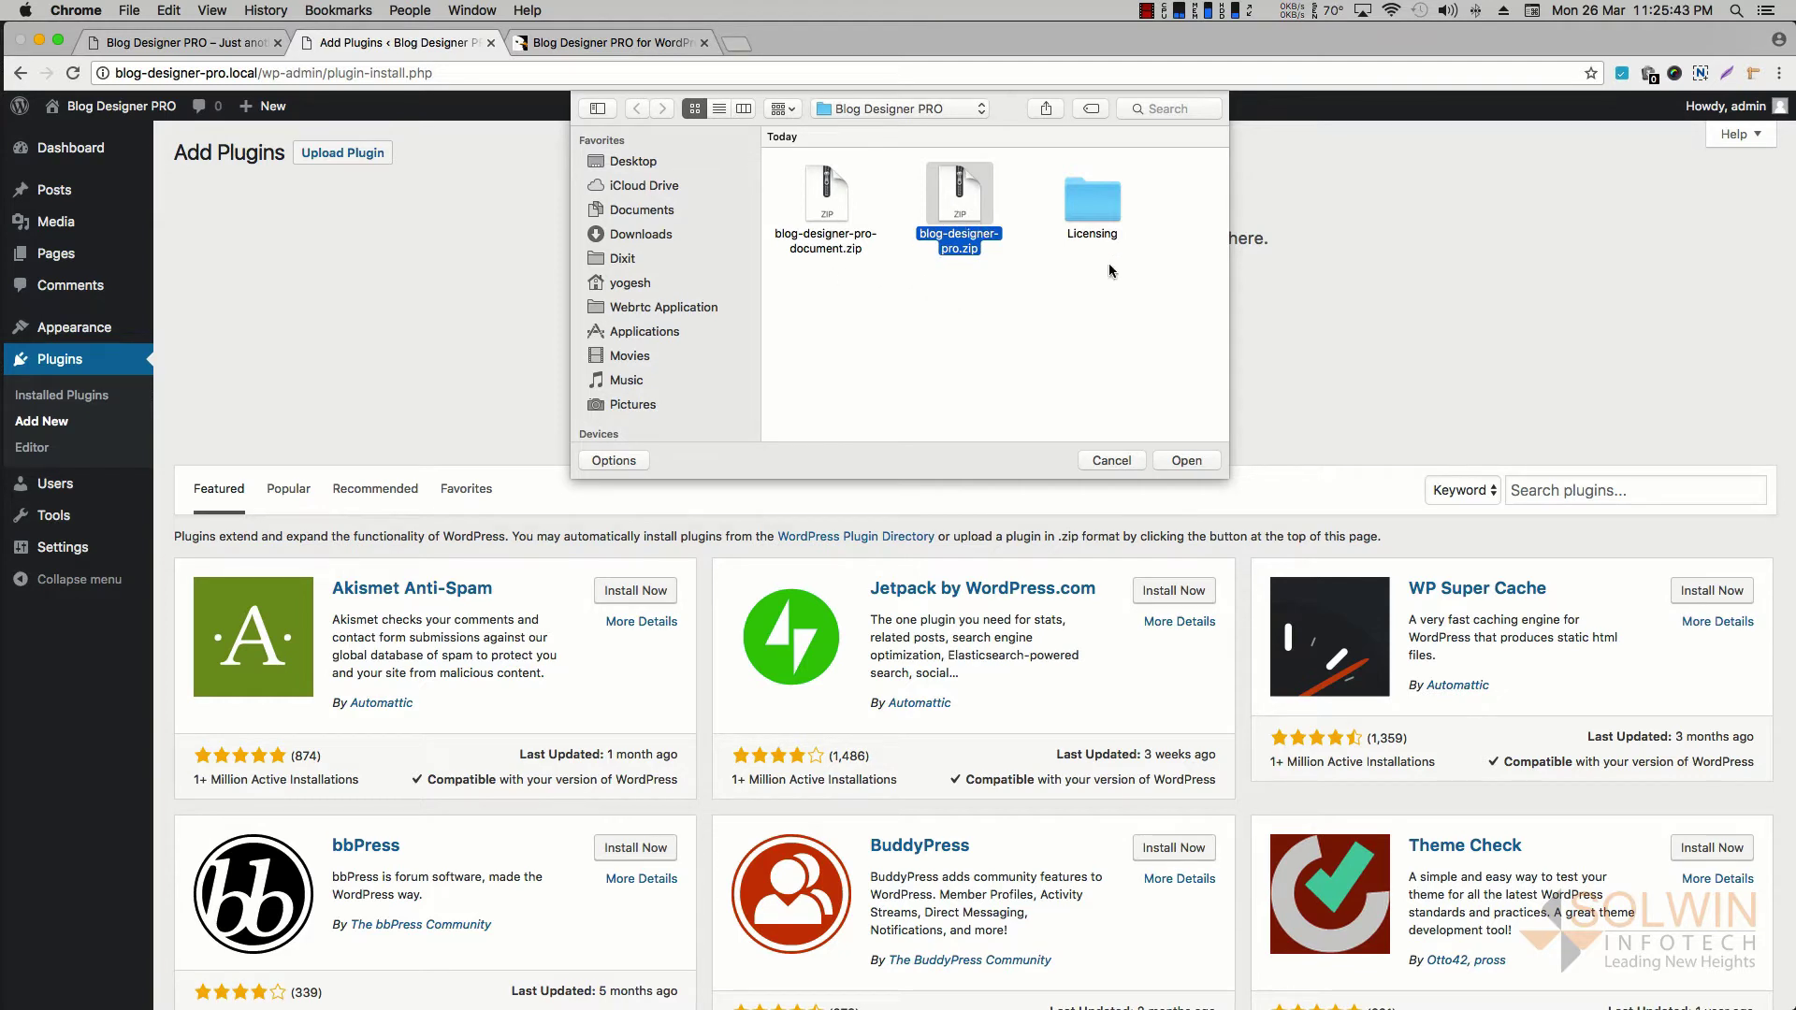
click(1187, 461)
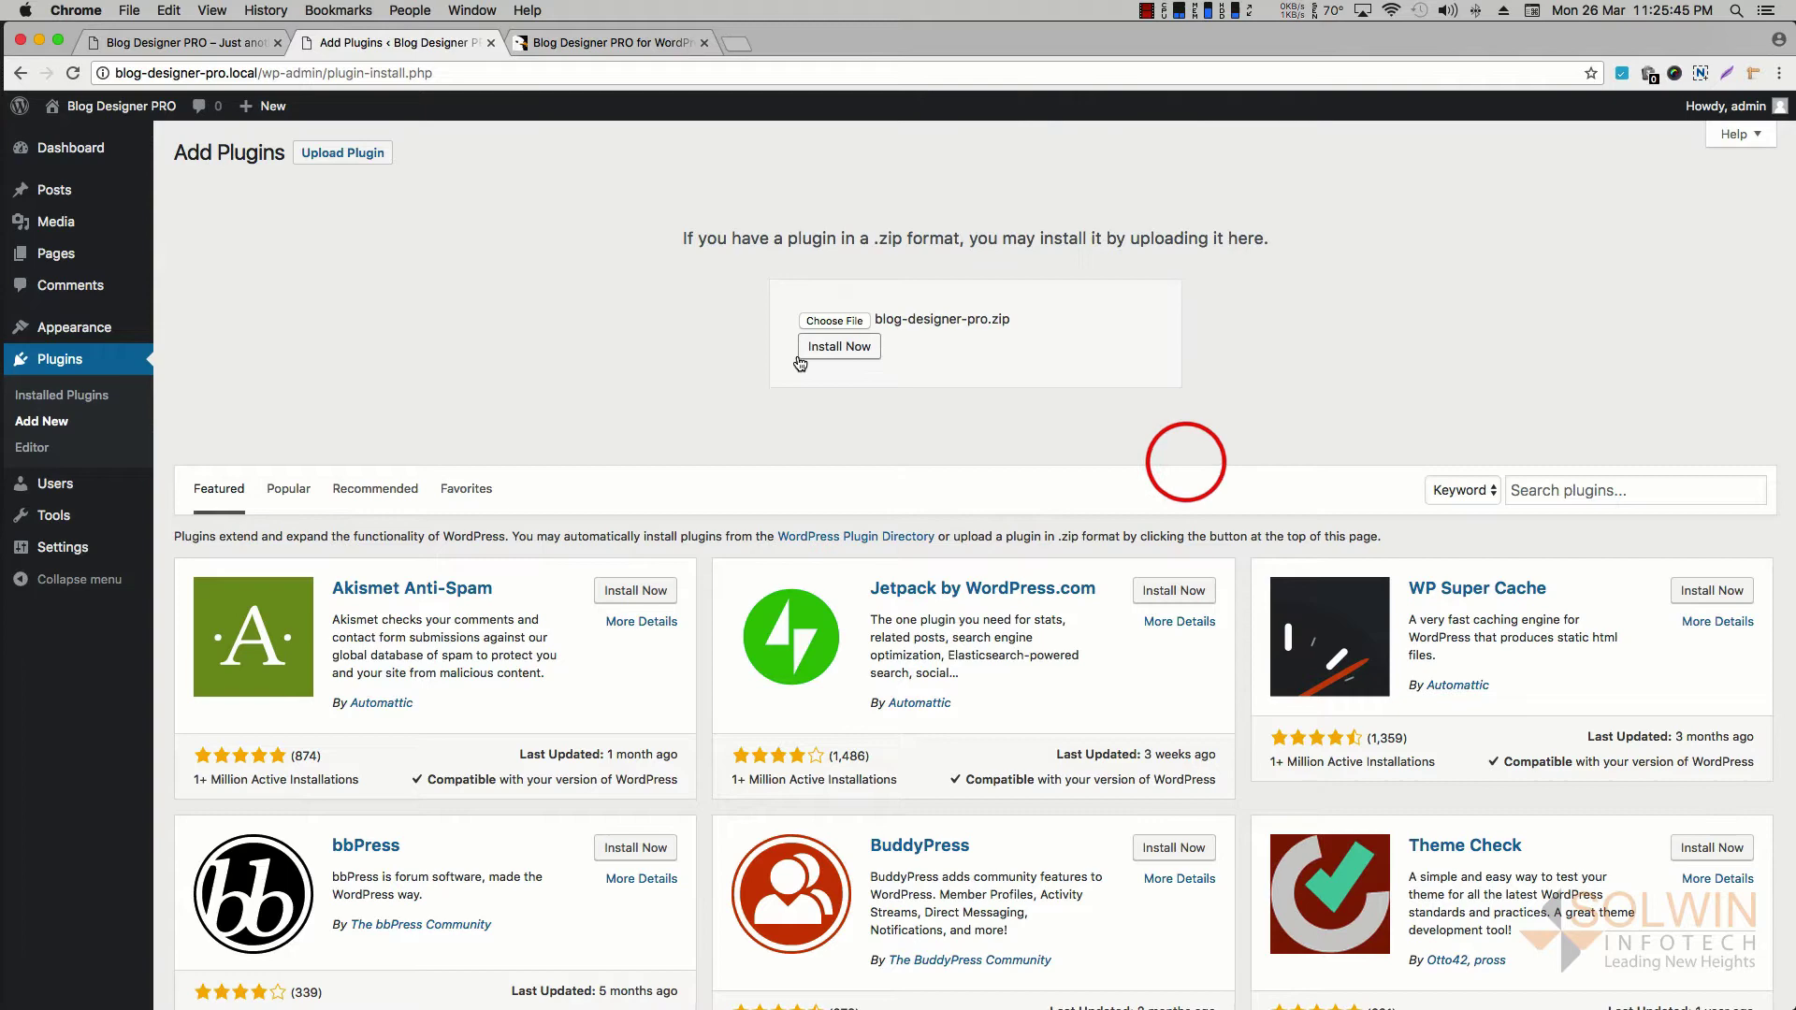
click(833, 347)
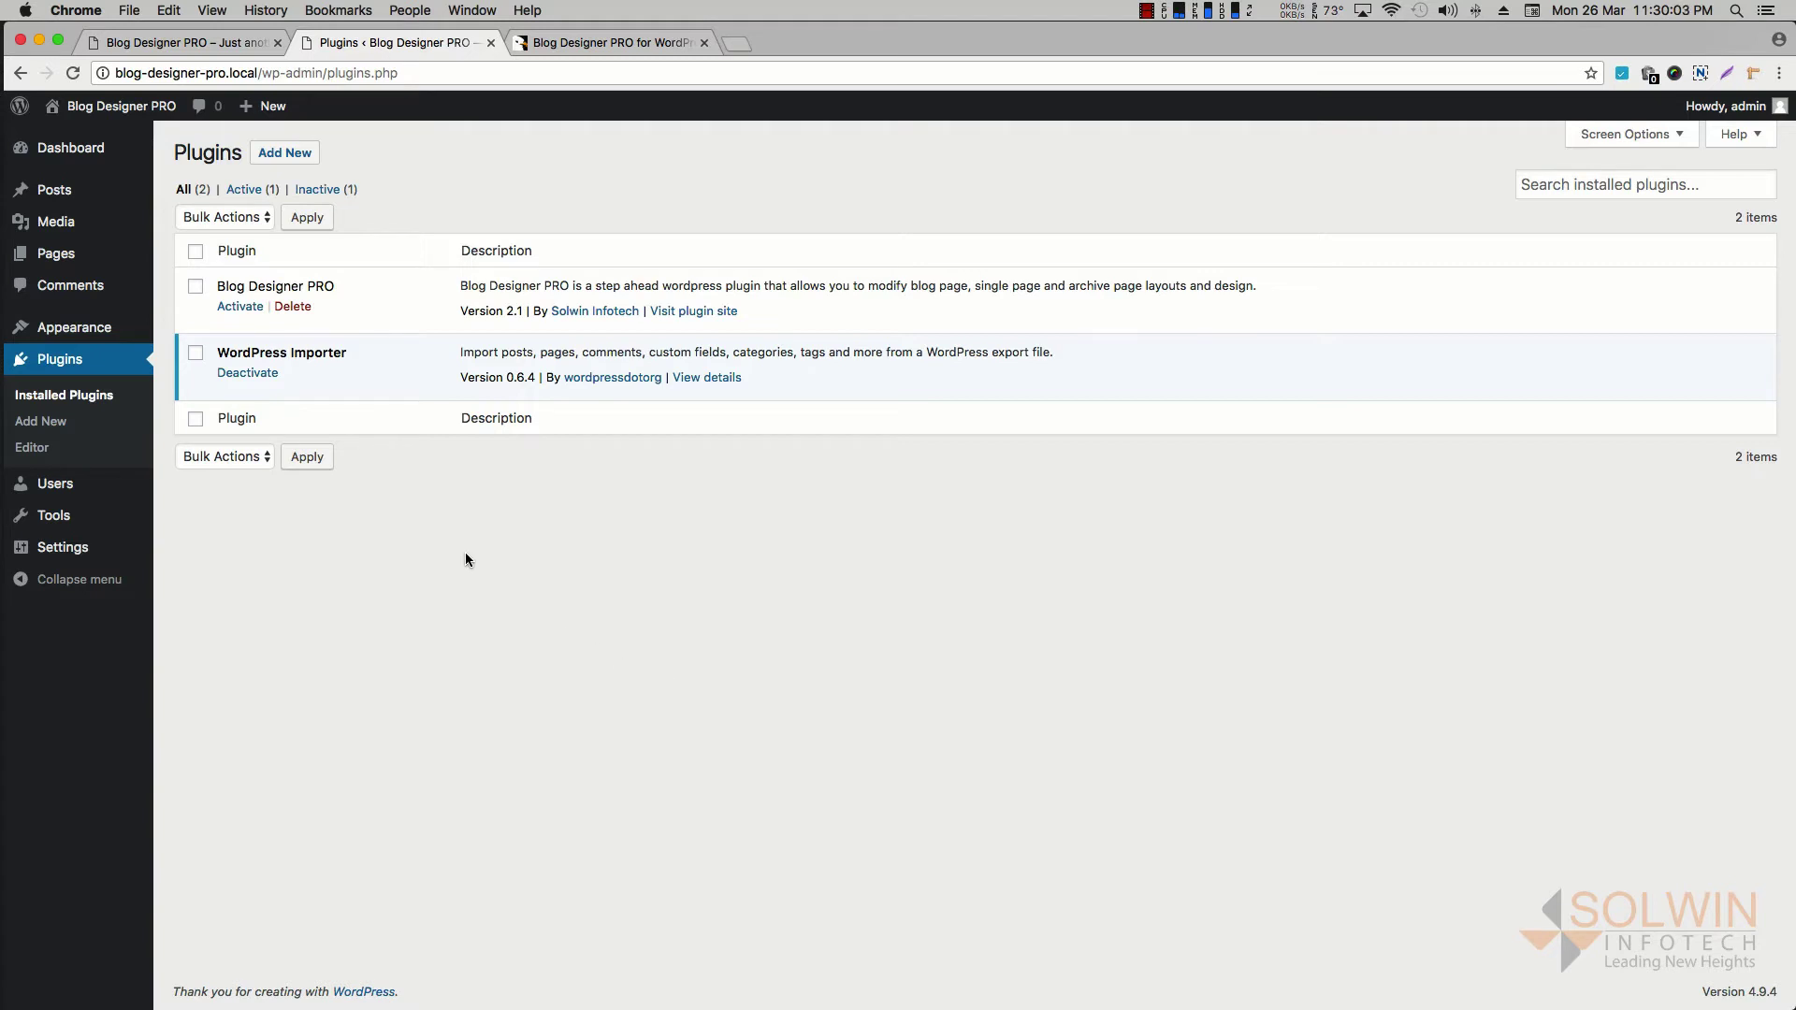
Activate Blog Designer PRO and highlight the activation success message on Getting Started
click(240, 307)
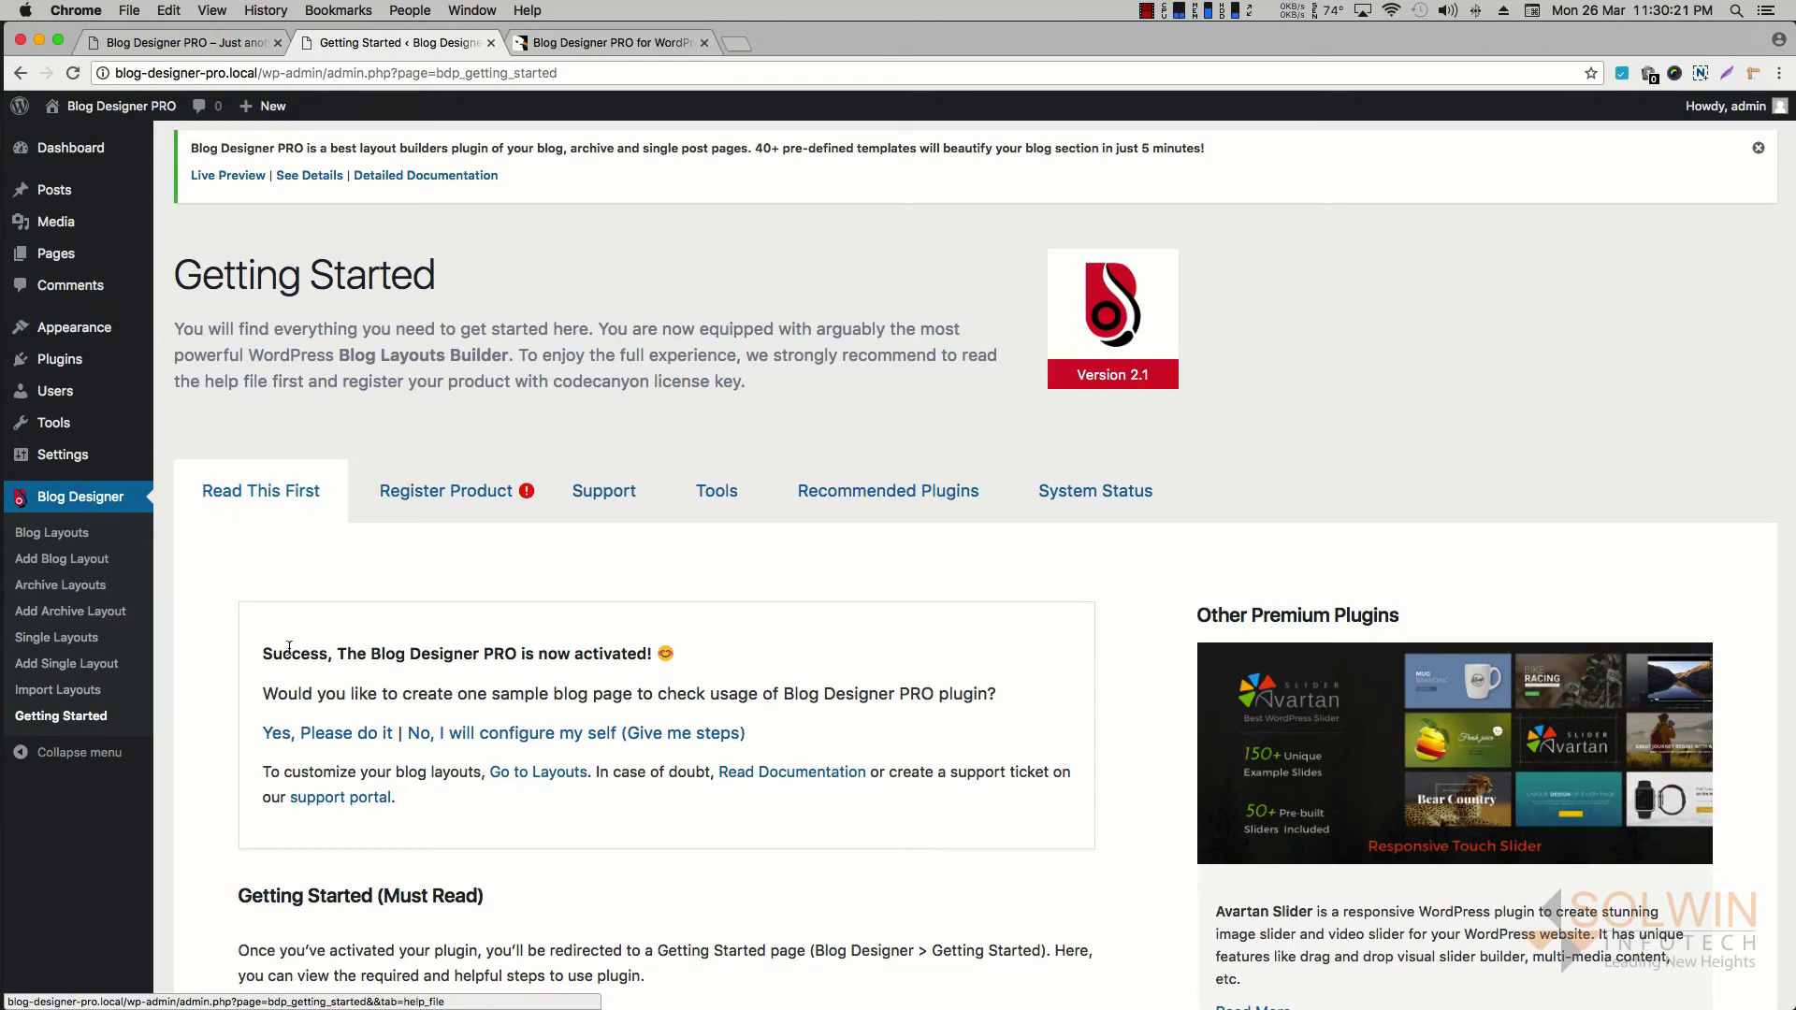
drag(276, 656, 596, 660)
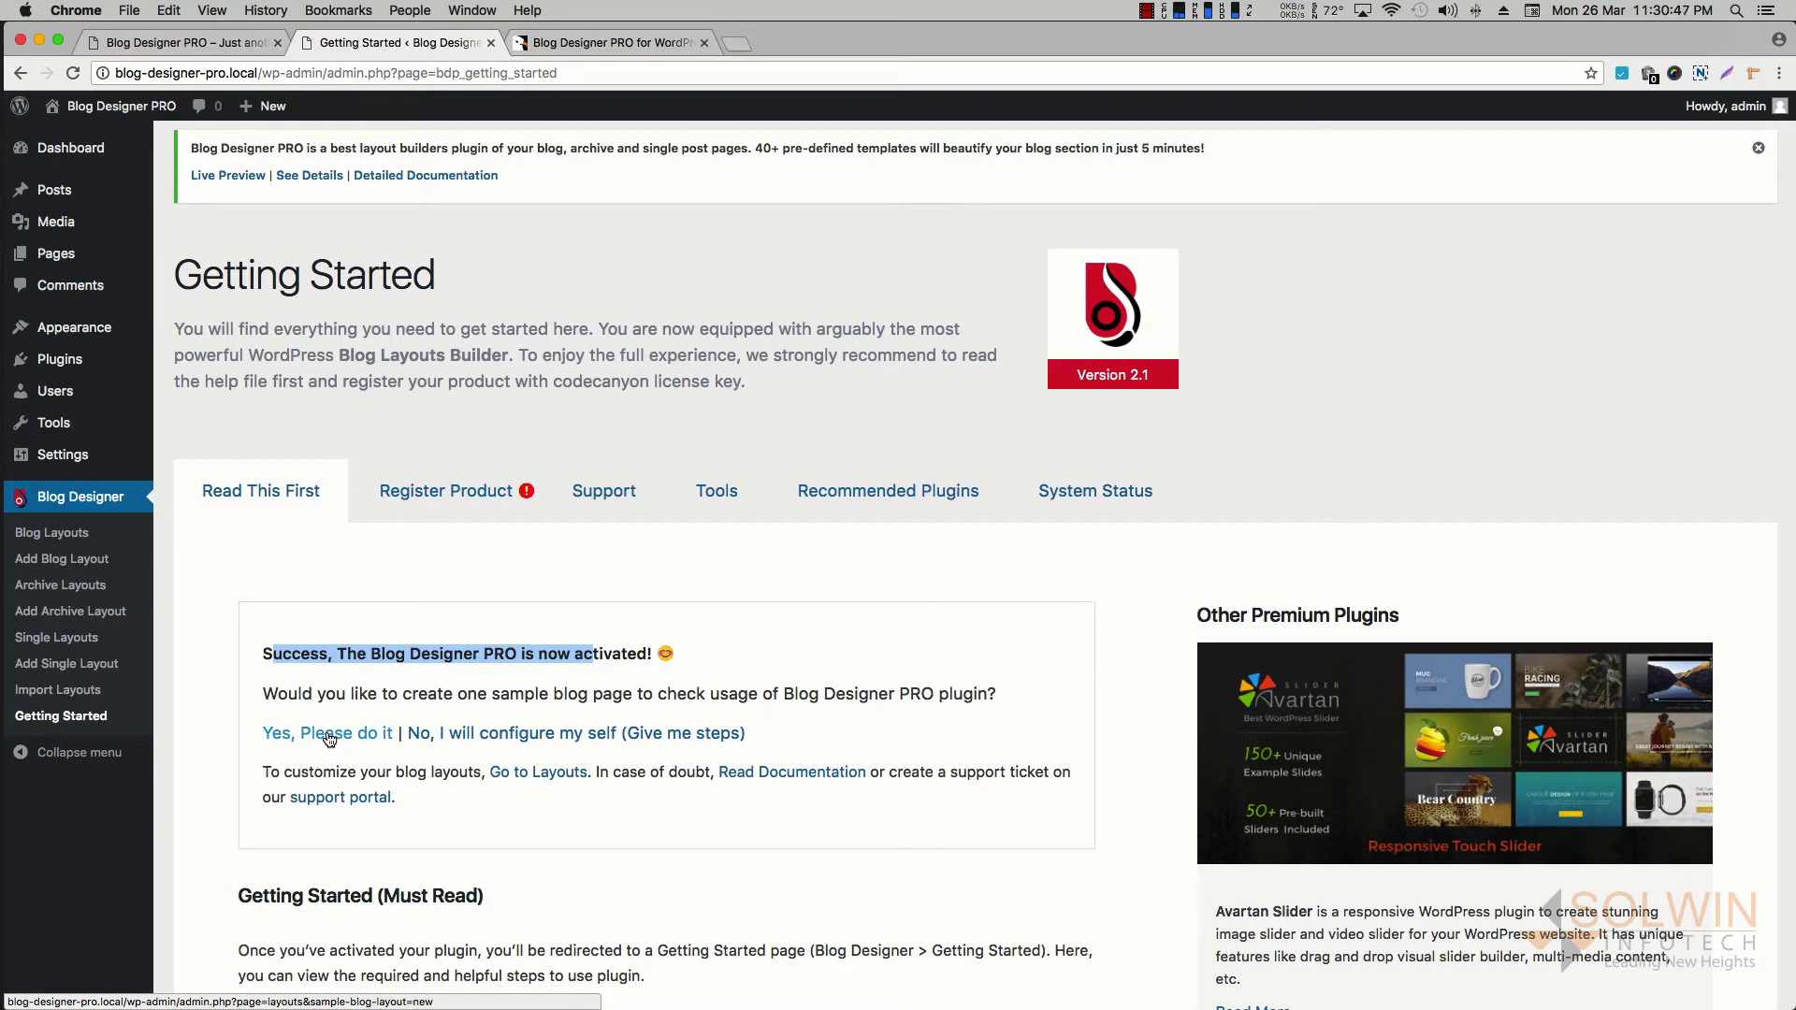
Generate the plugin's sample blog page with 'Yes, Please do it'
click(328, 735)
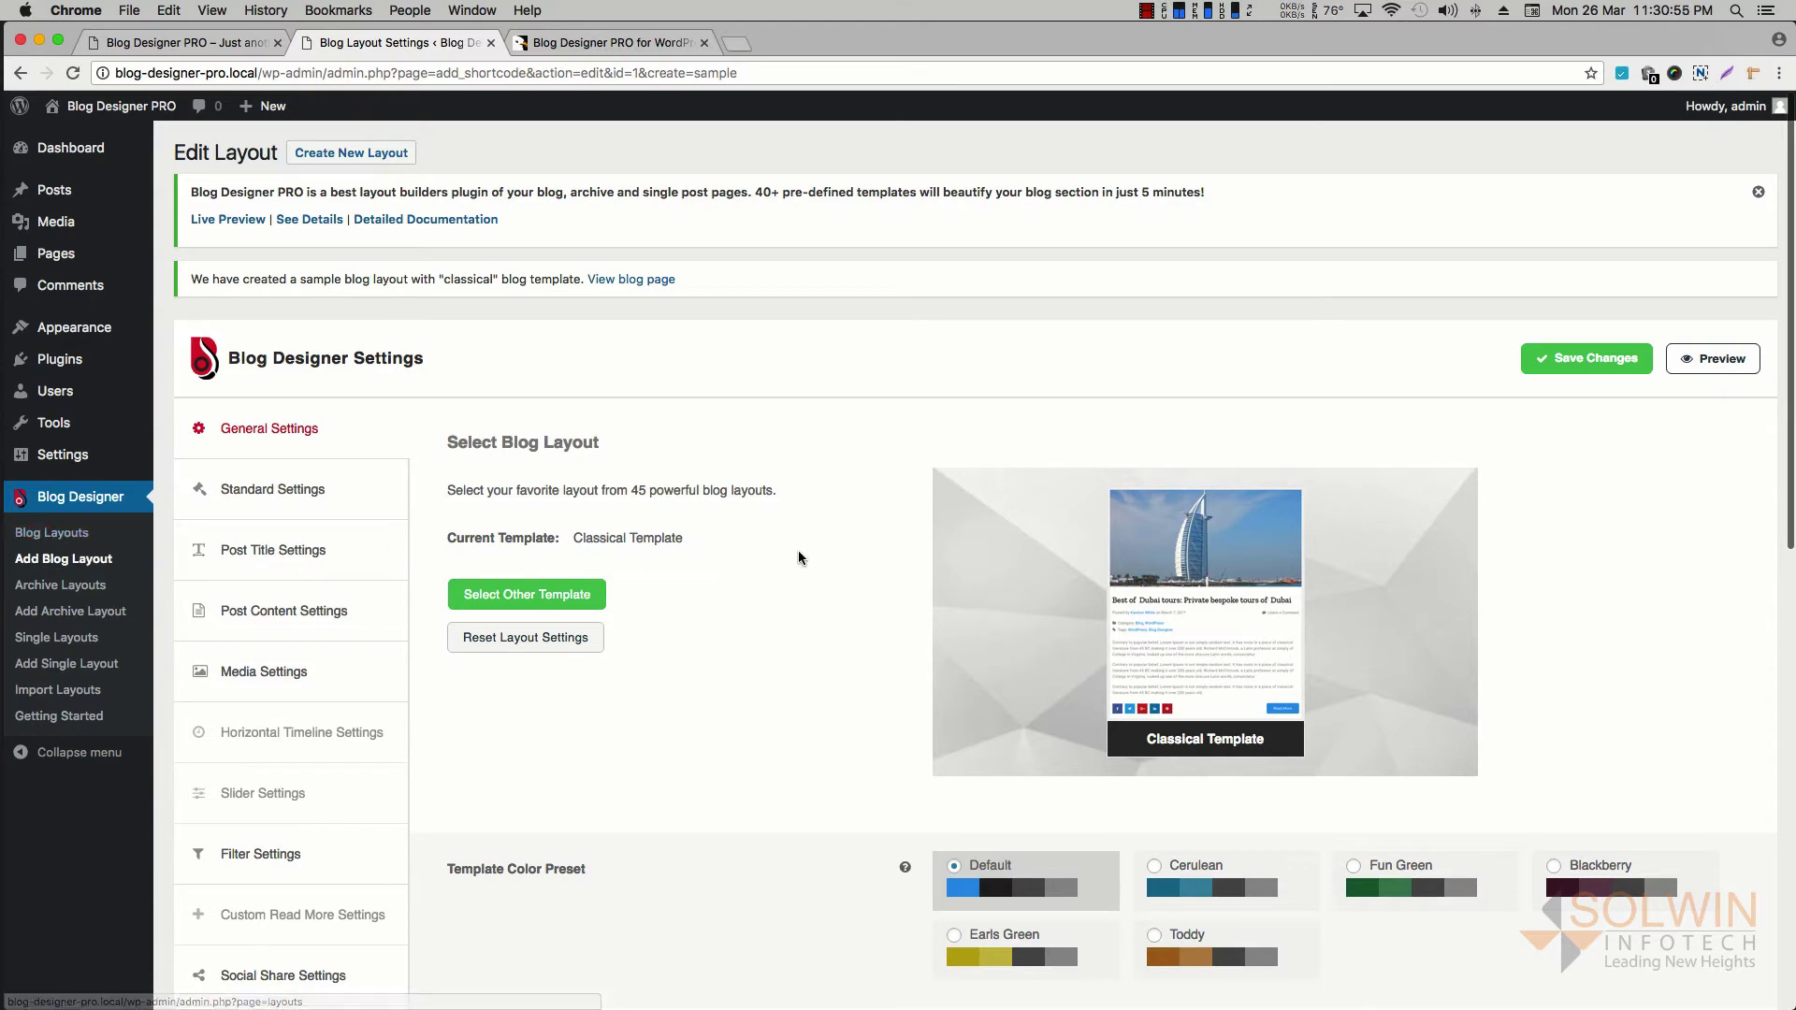
scroll(825, 563, down, 2)
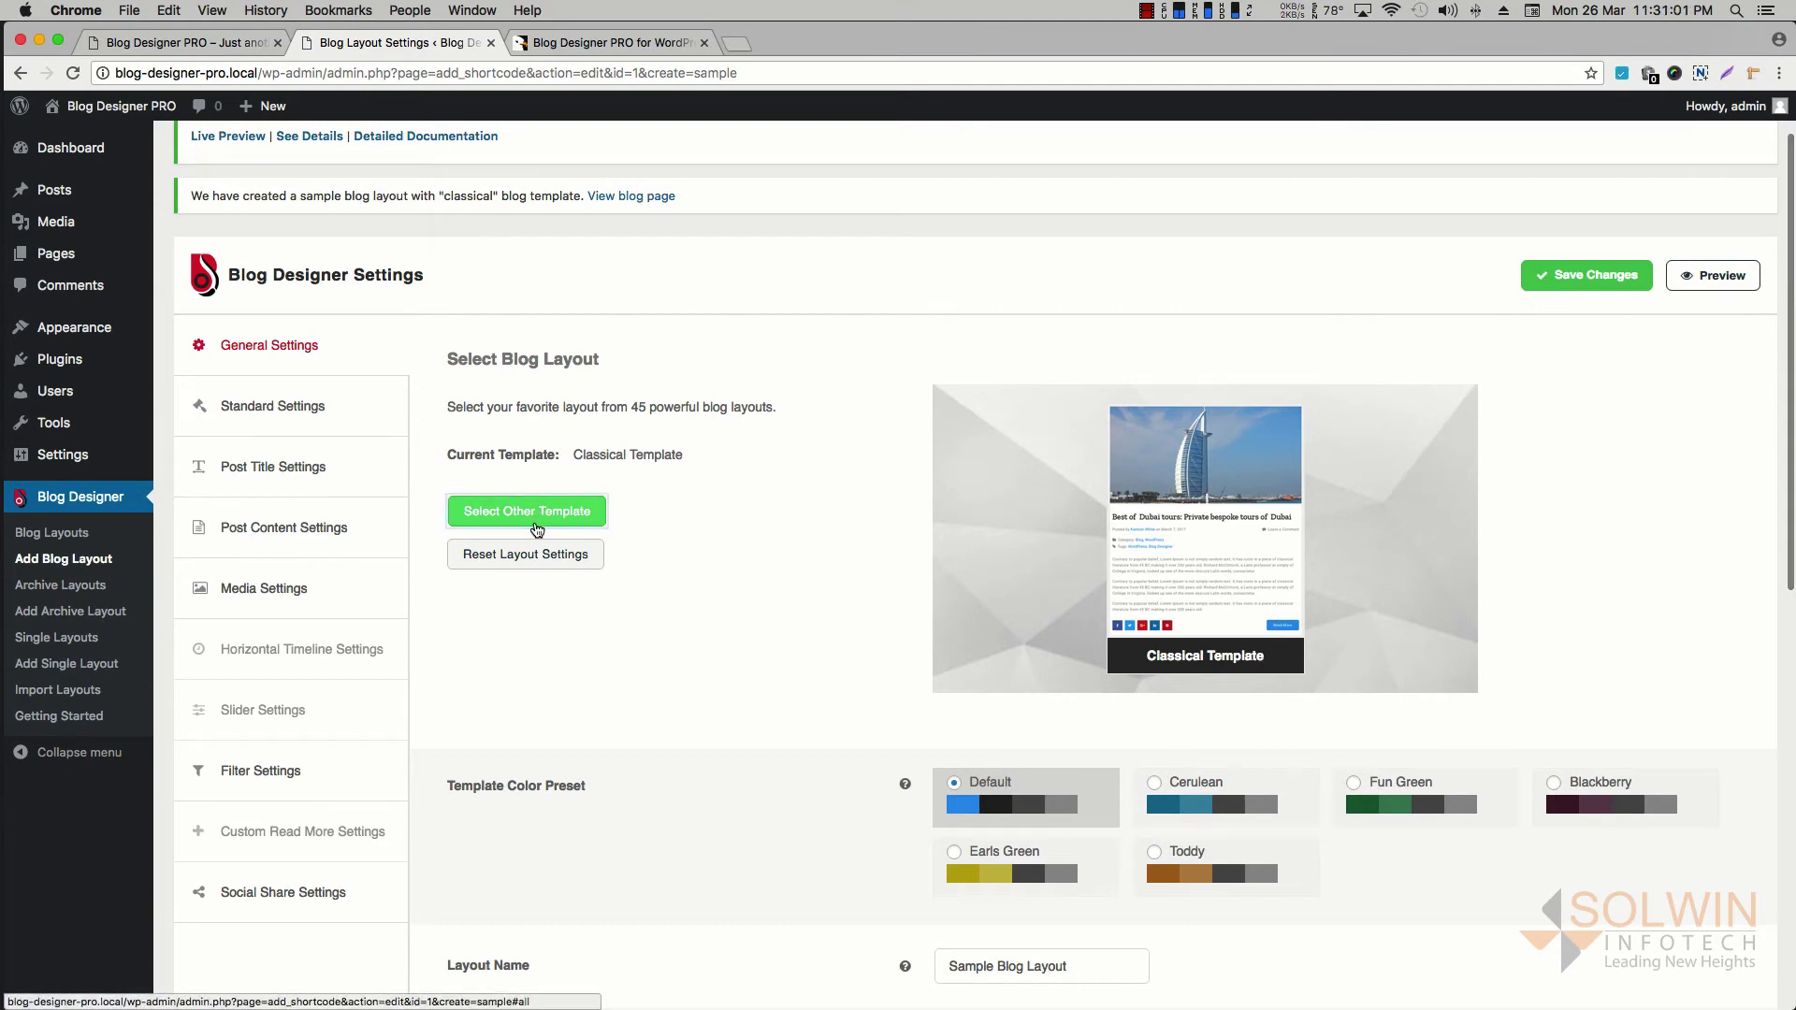
Apply the Masonry Roctangle Template with its default style to the sample layout and save changes
click(543, 514)
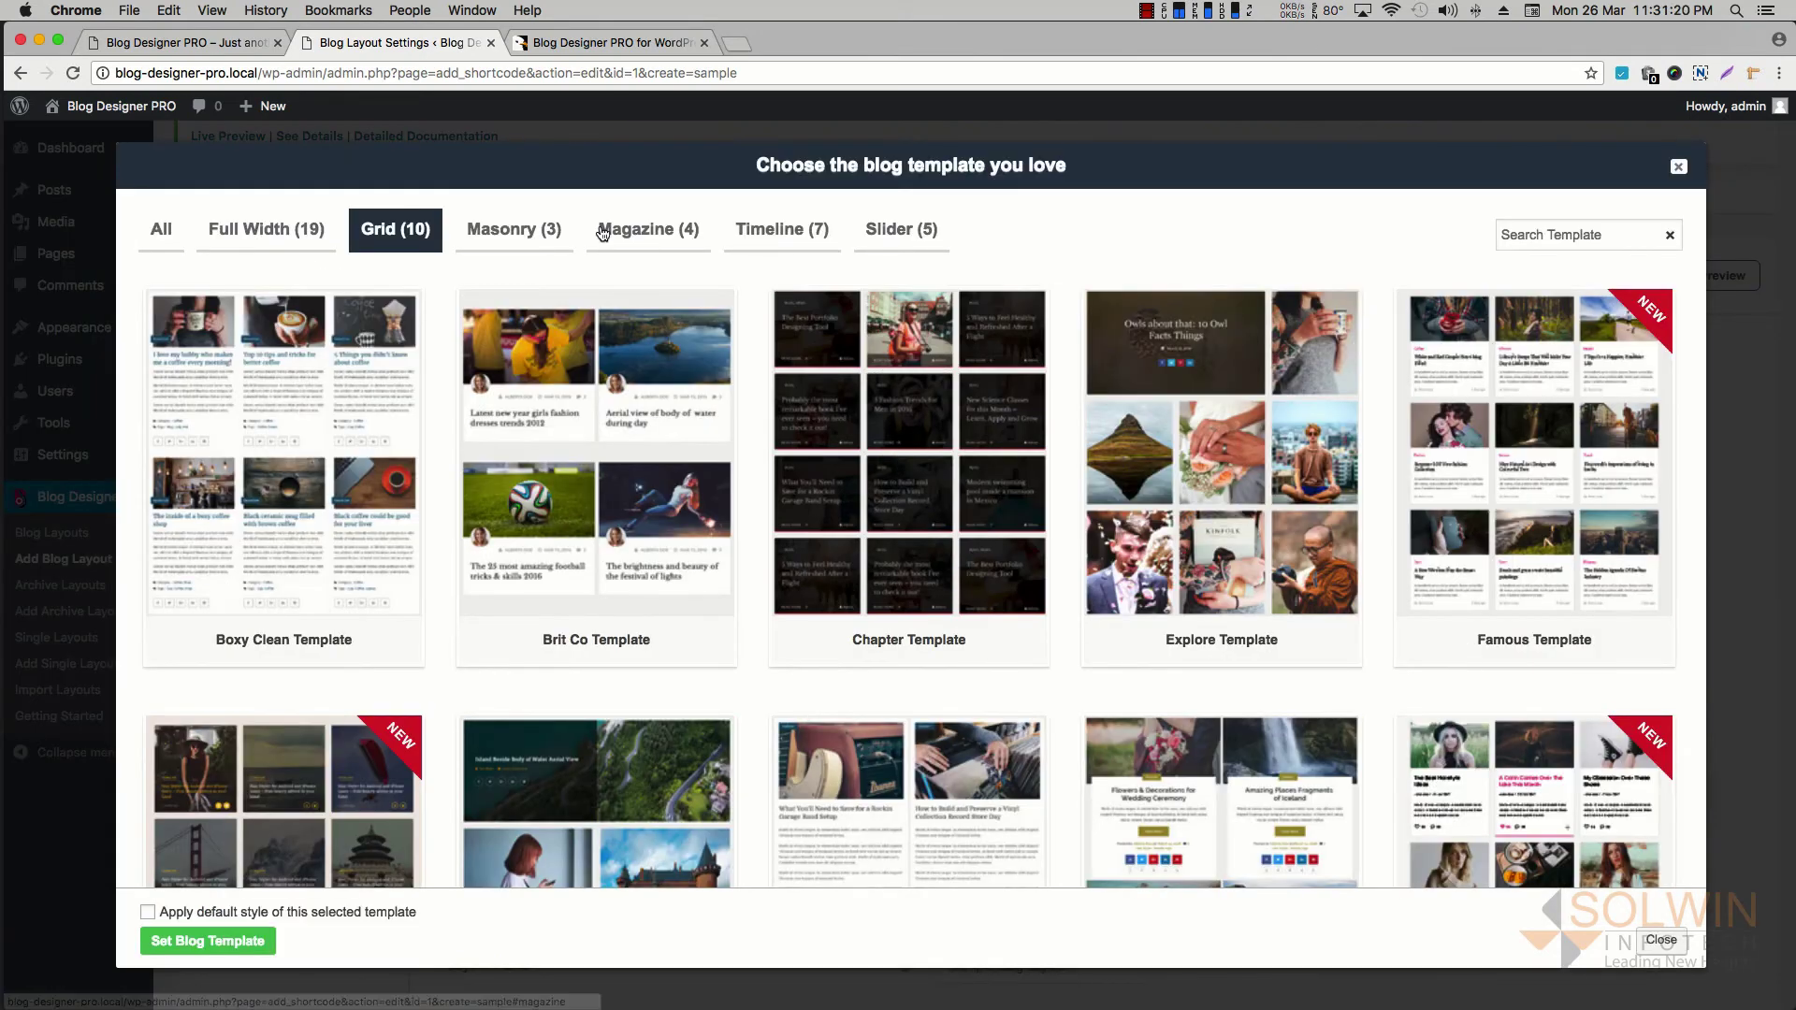
click(534, 233)
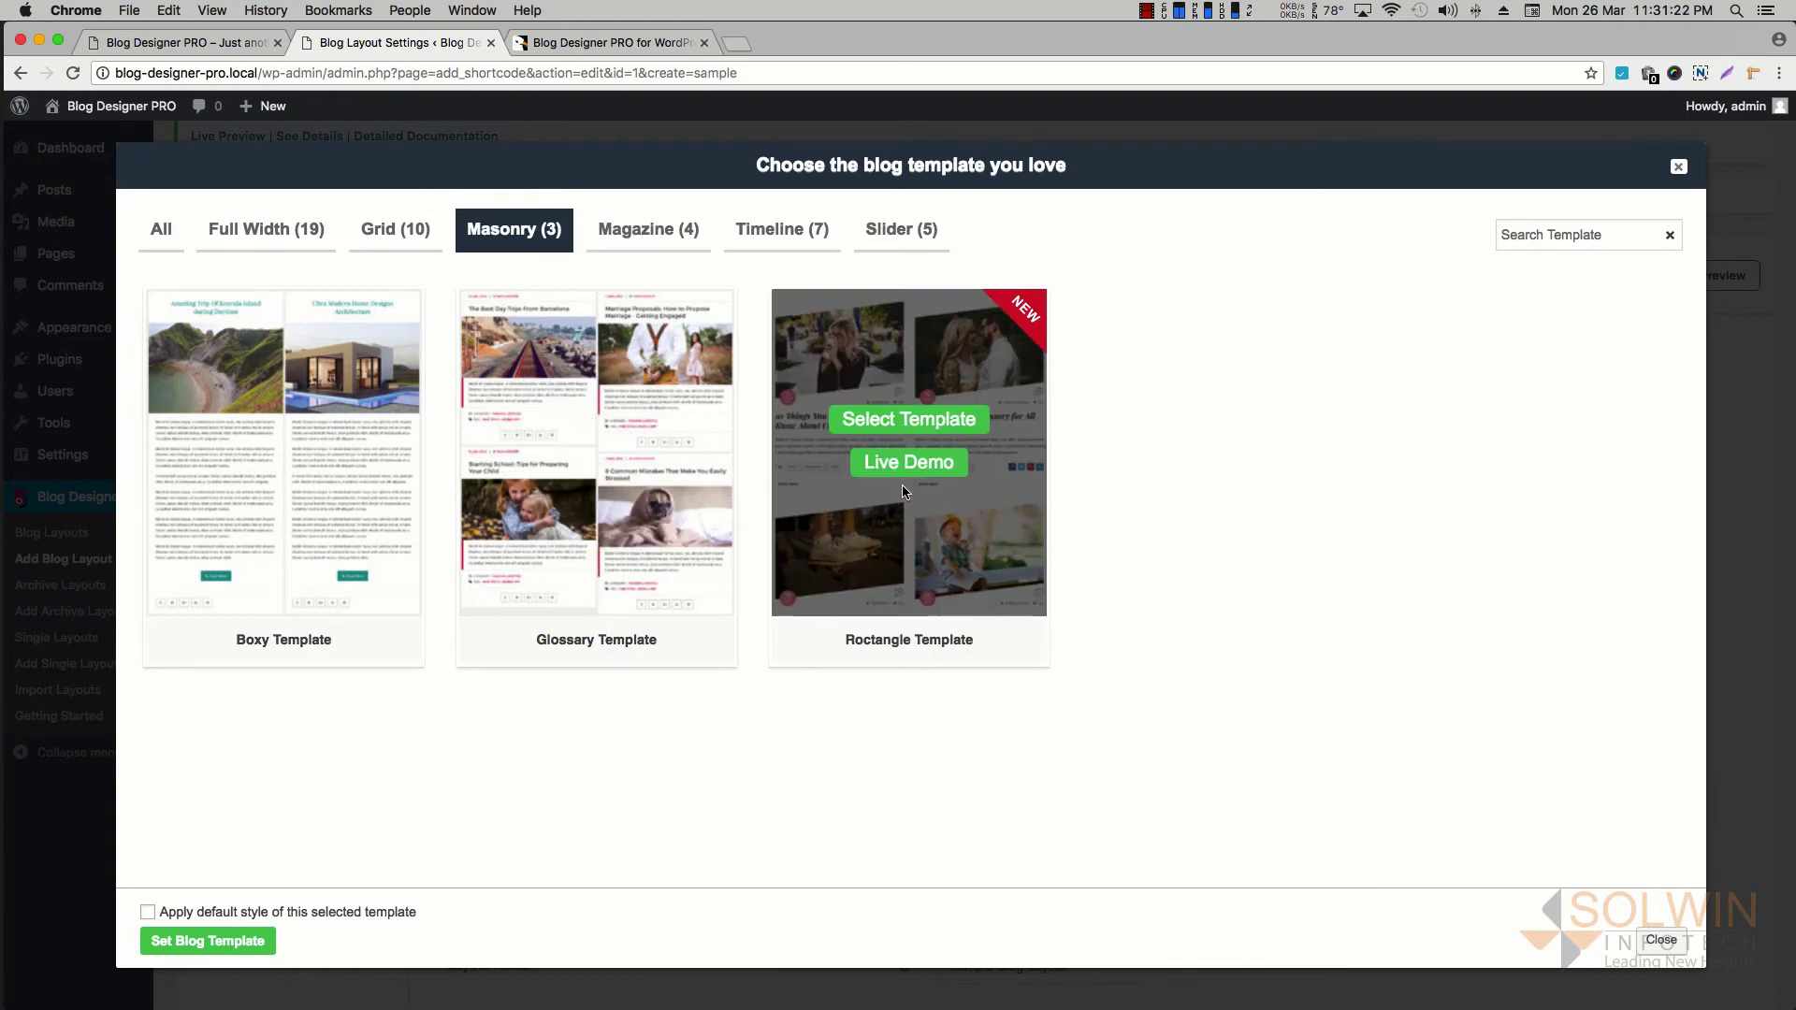
click(922, 428)
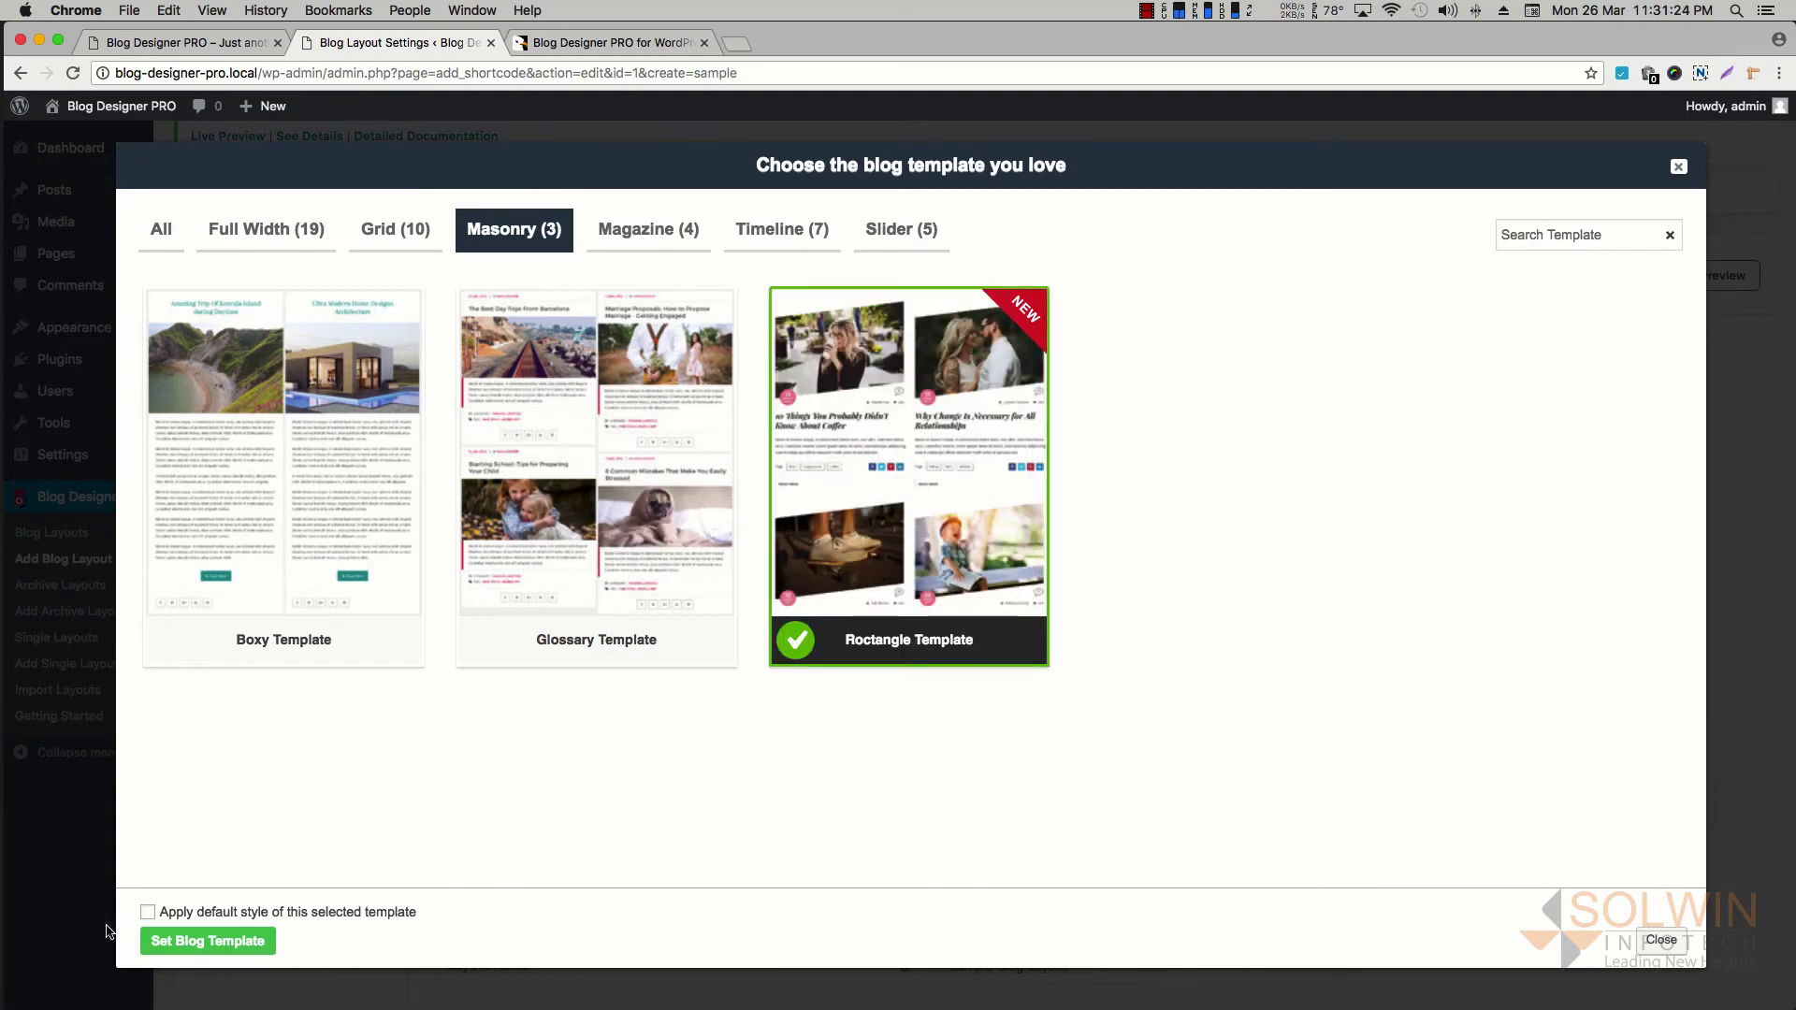
click(147, 913)
click(218, 947)
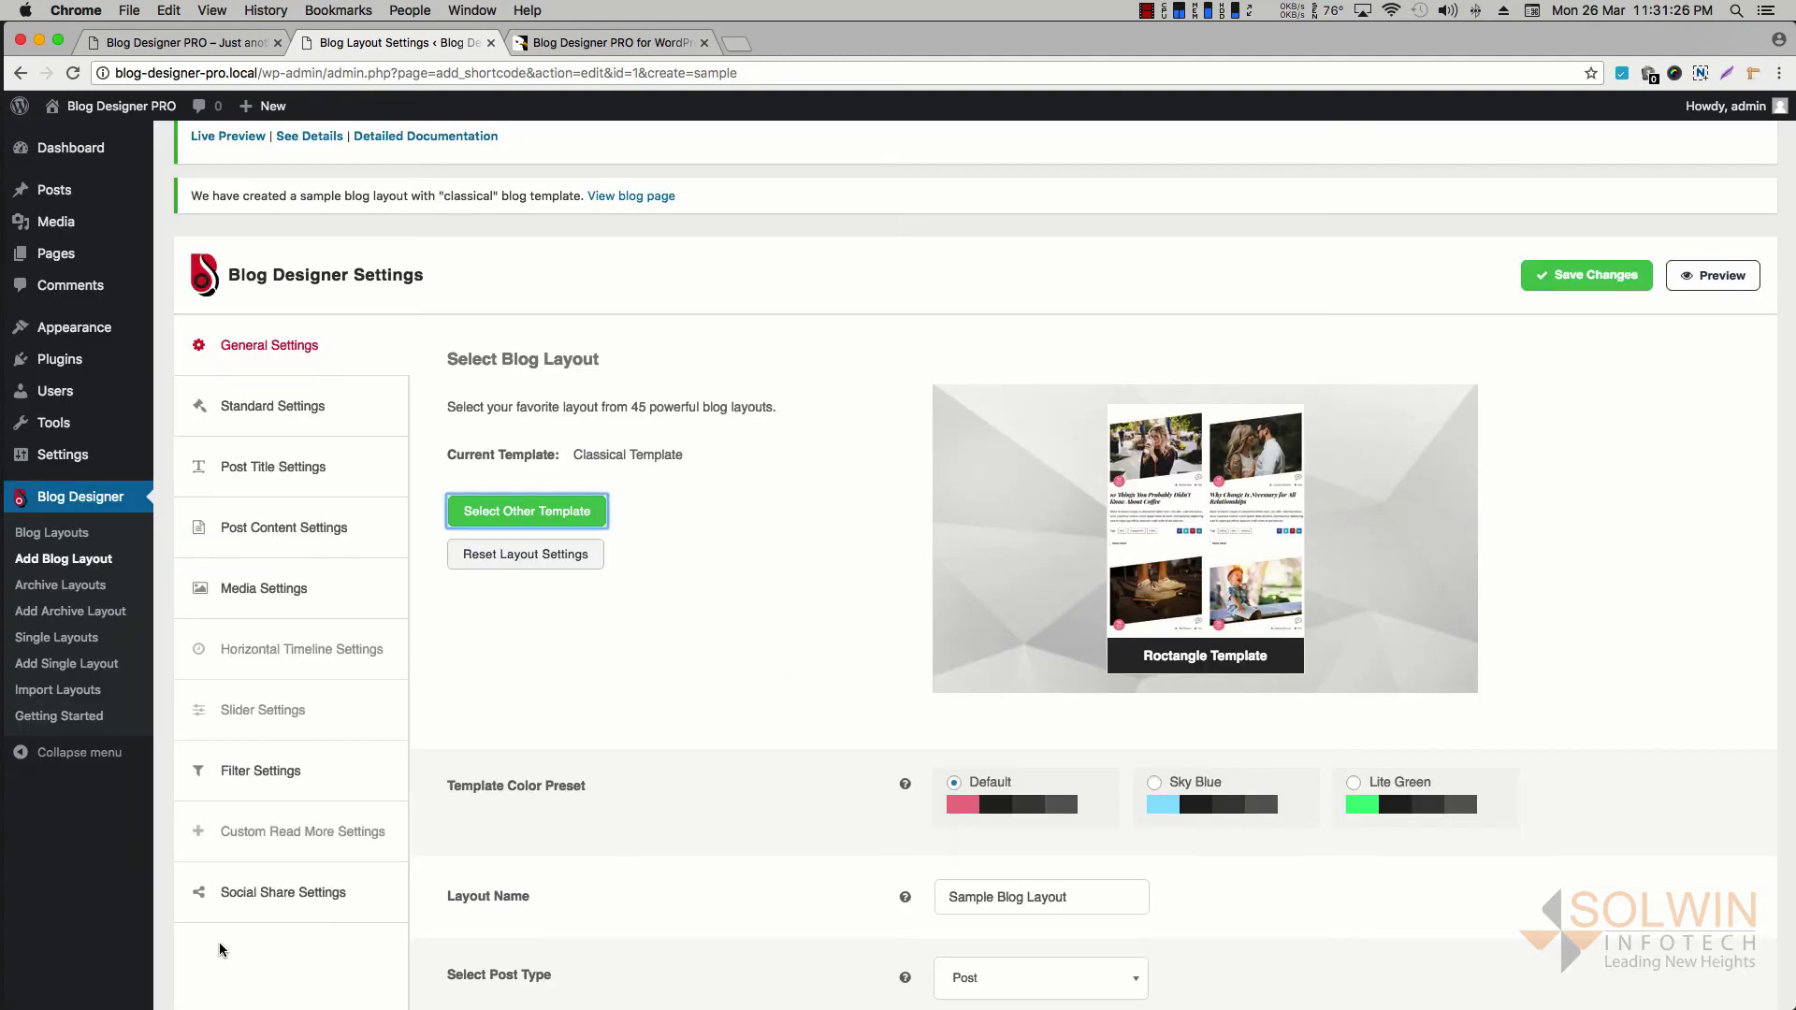
click(1602, 288)
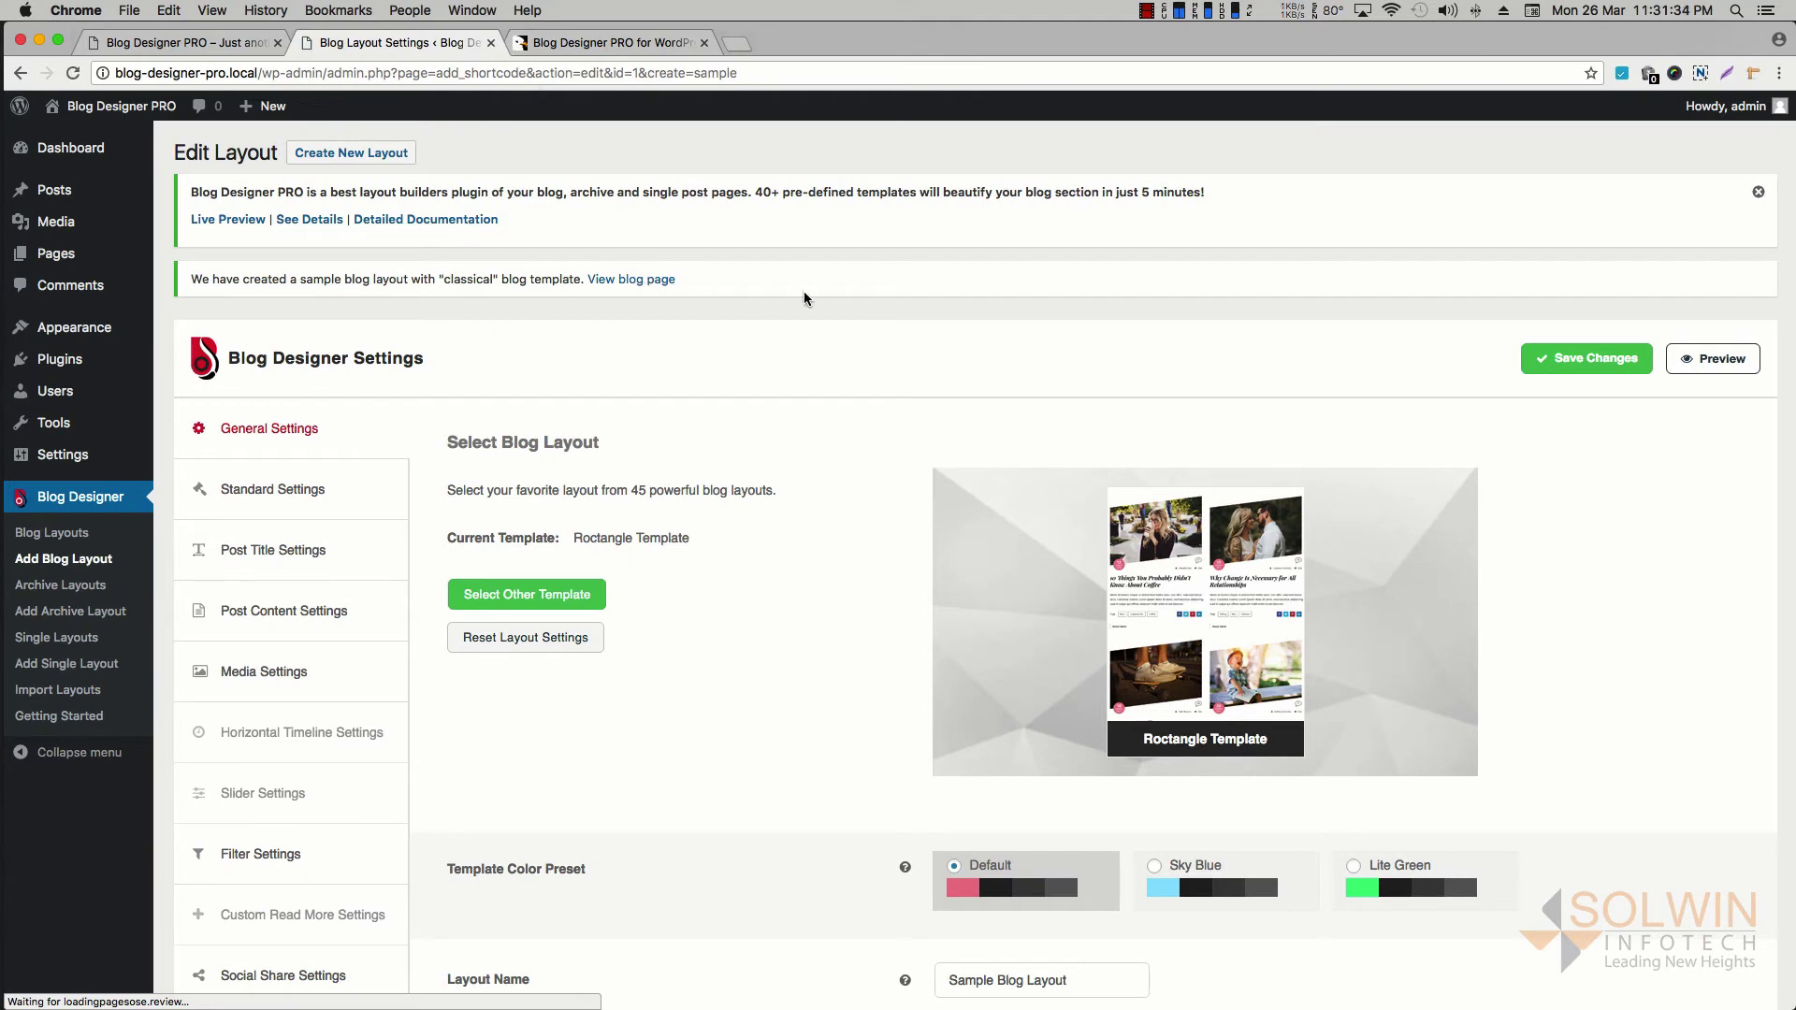
View the Sample Blog page and compare it with the reloaded front page showing the latest post
click(632, 281)
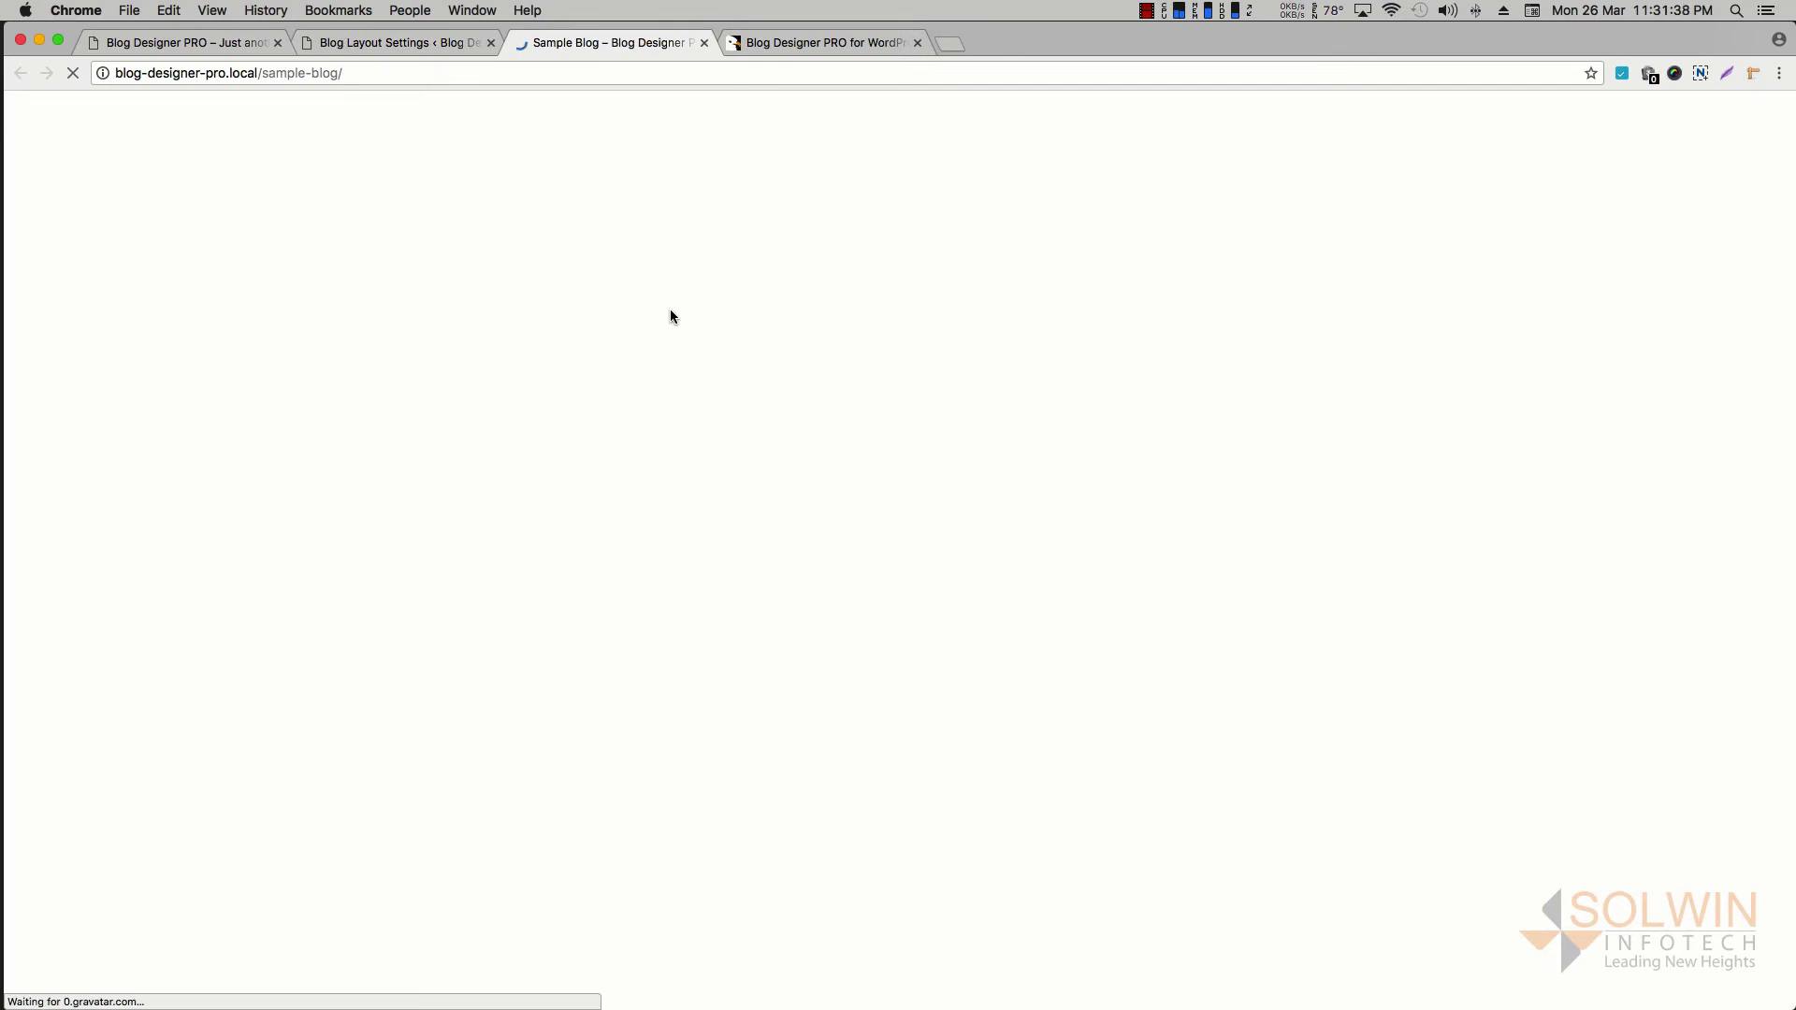
scroll(671, 311, down, 3)
scroll(670, 316, down, 1)
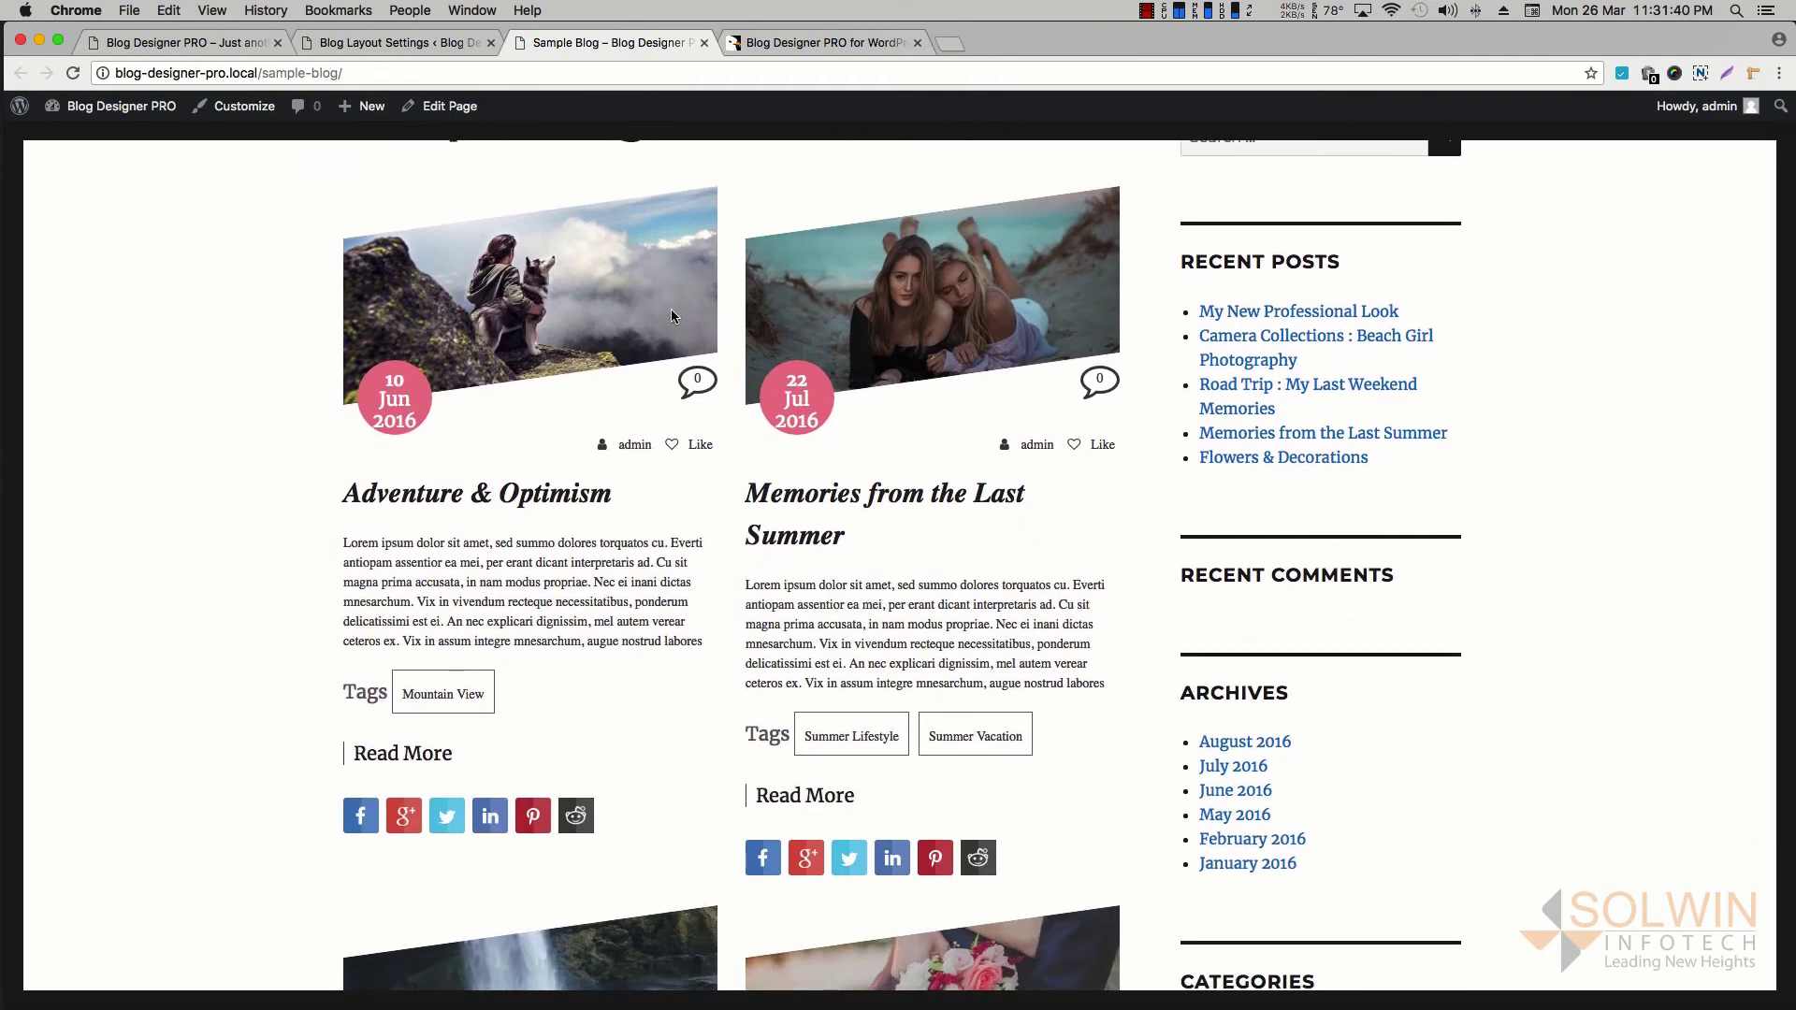
scroll(670, 315, up, 4)
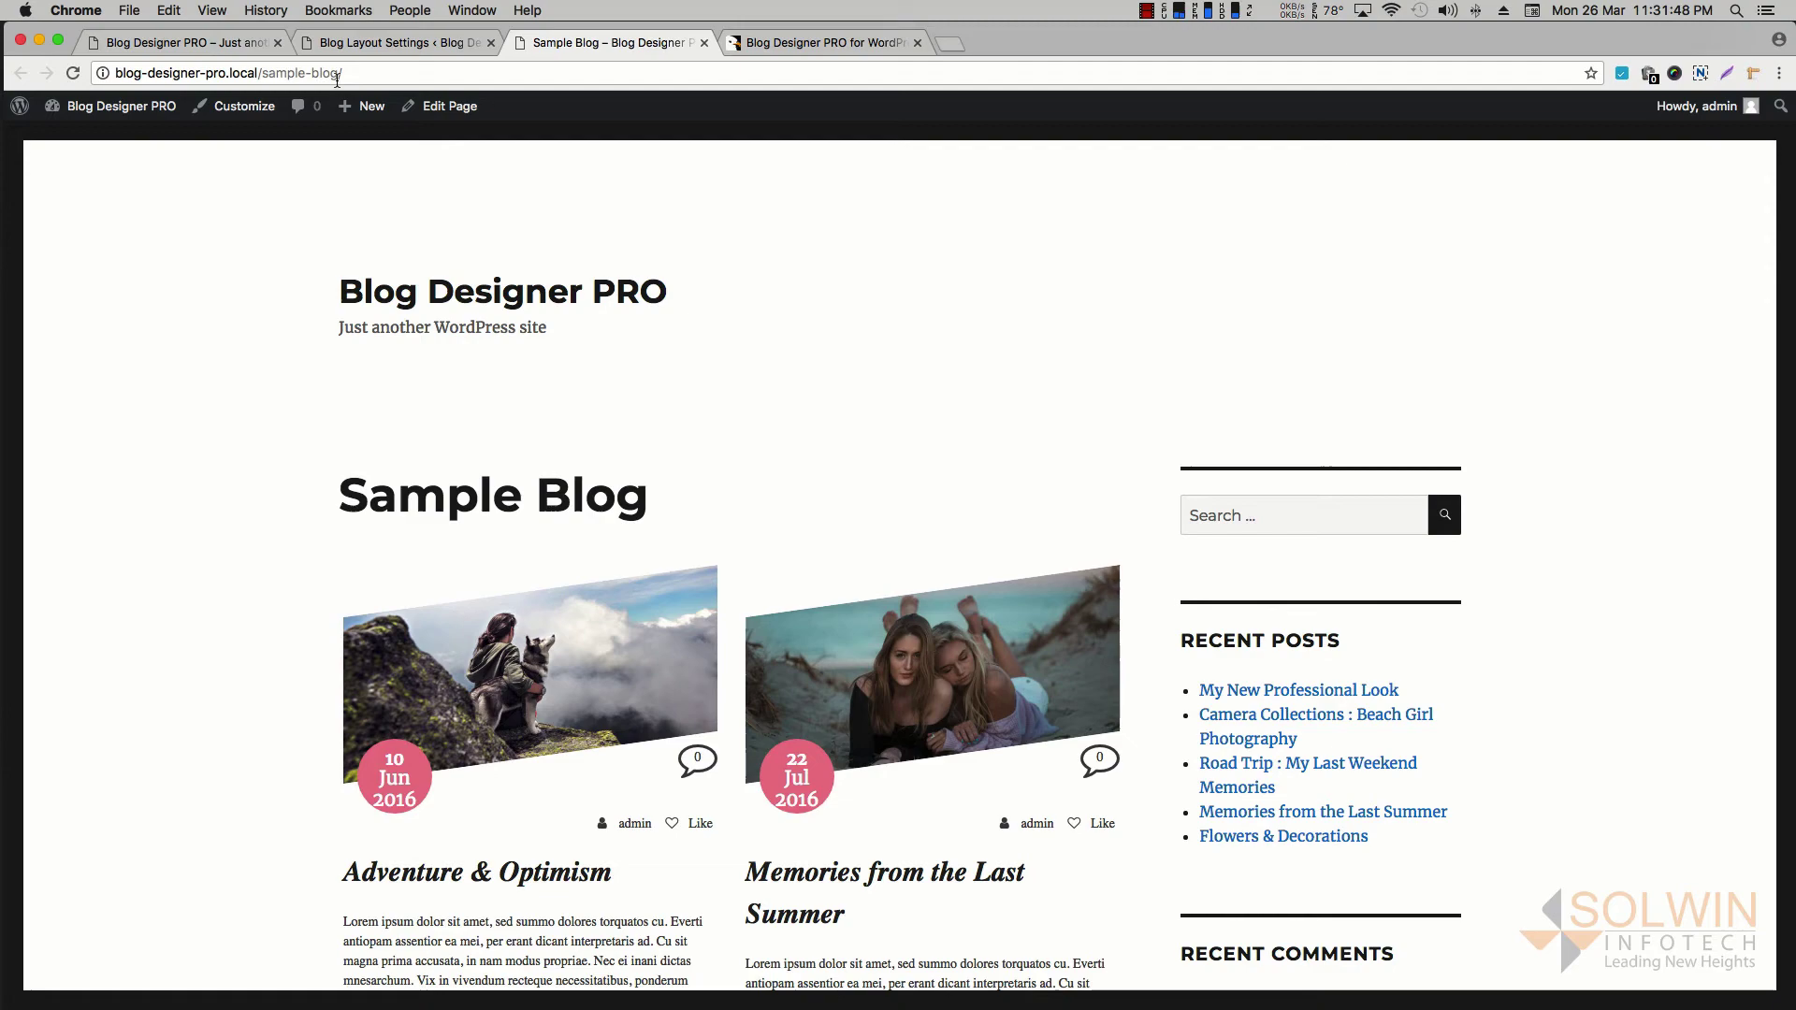
click(183, 42)
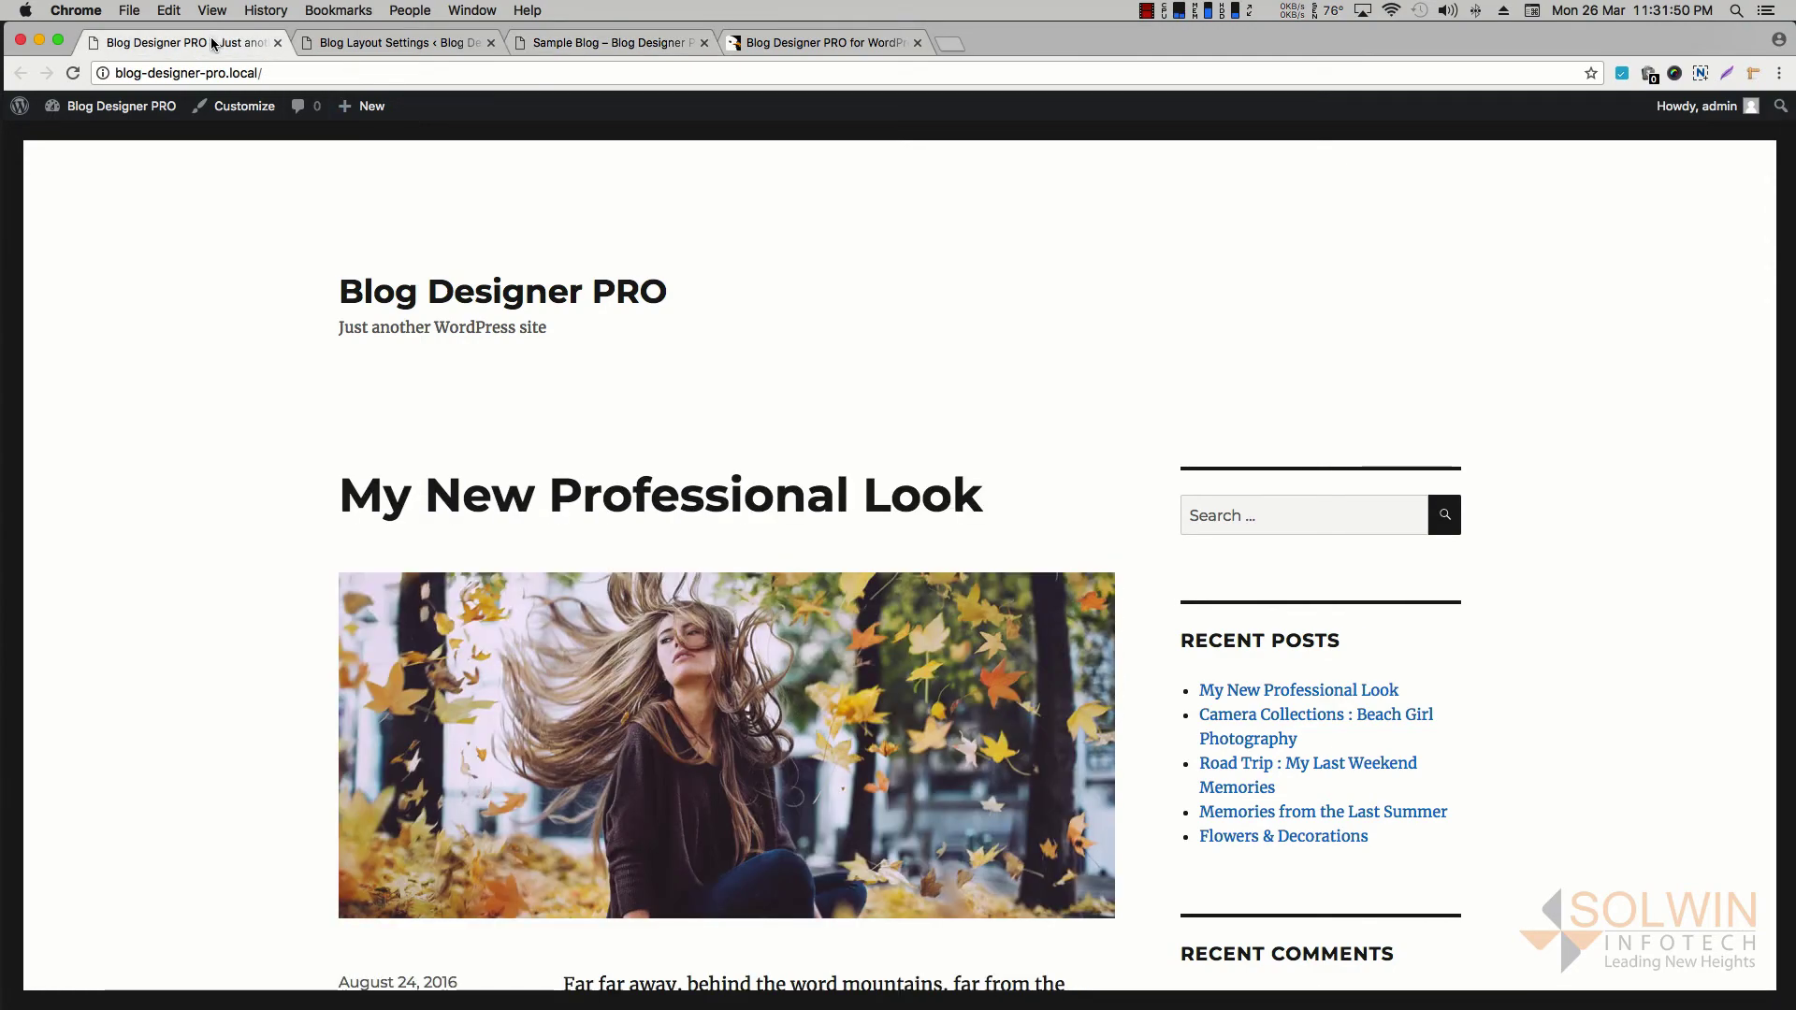
scroll(243, 349, down, 5)
key(super+r)
scroll(243, 348, down, 2)
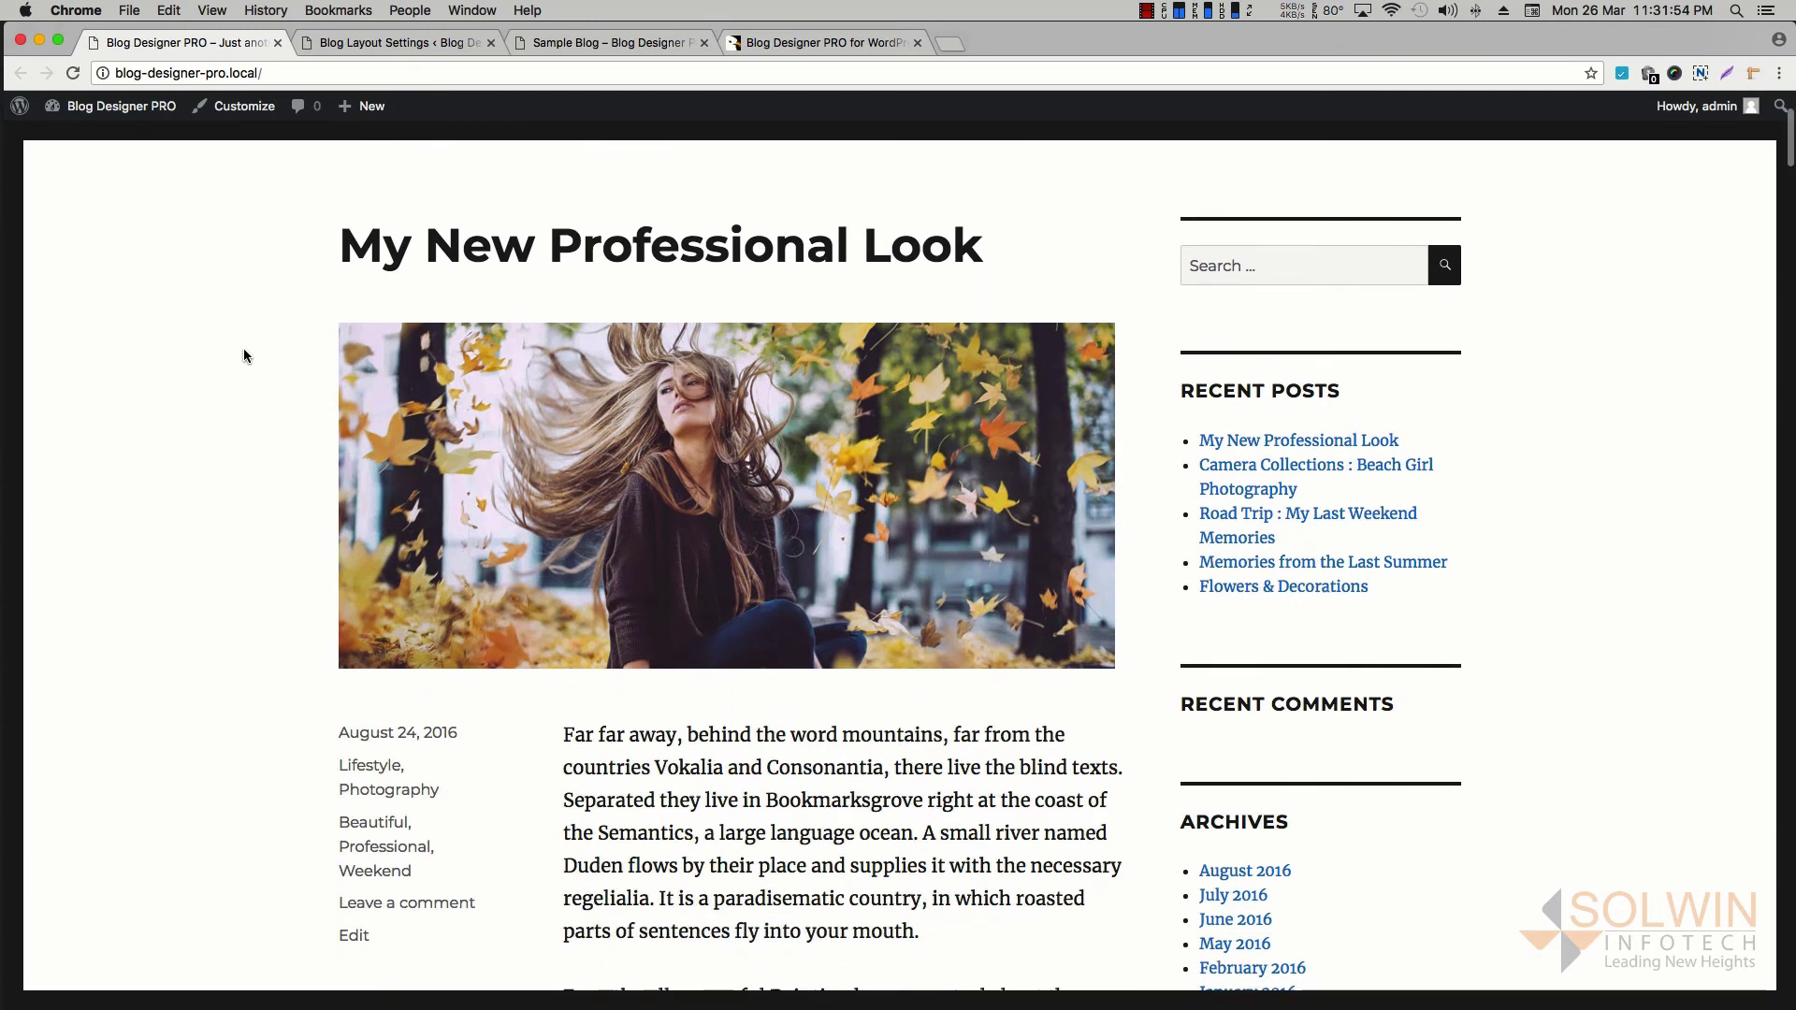
scroll(243, 348, up, 2)
click(607, 43)
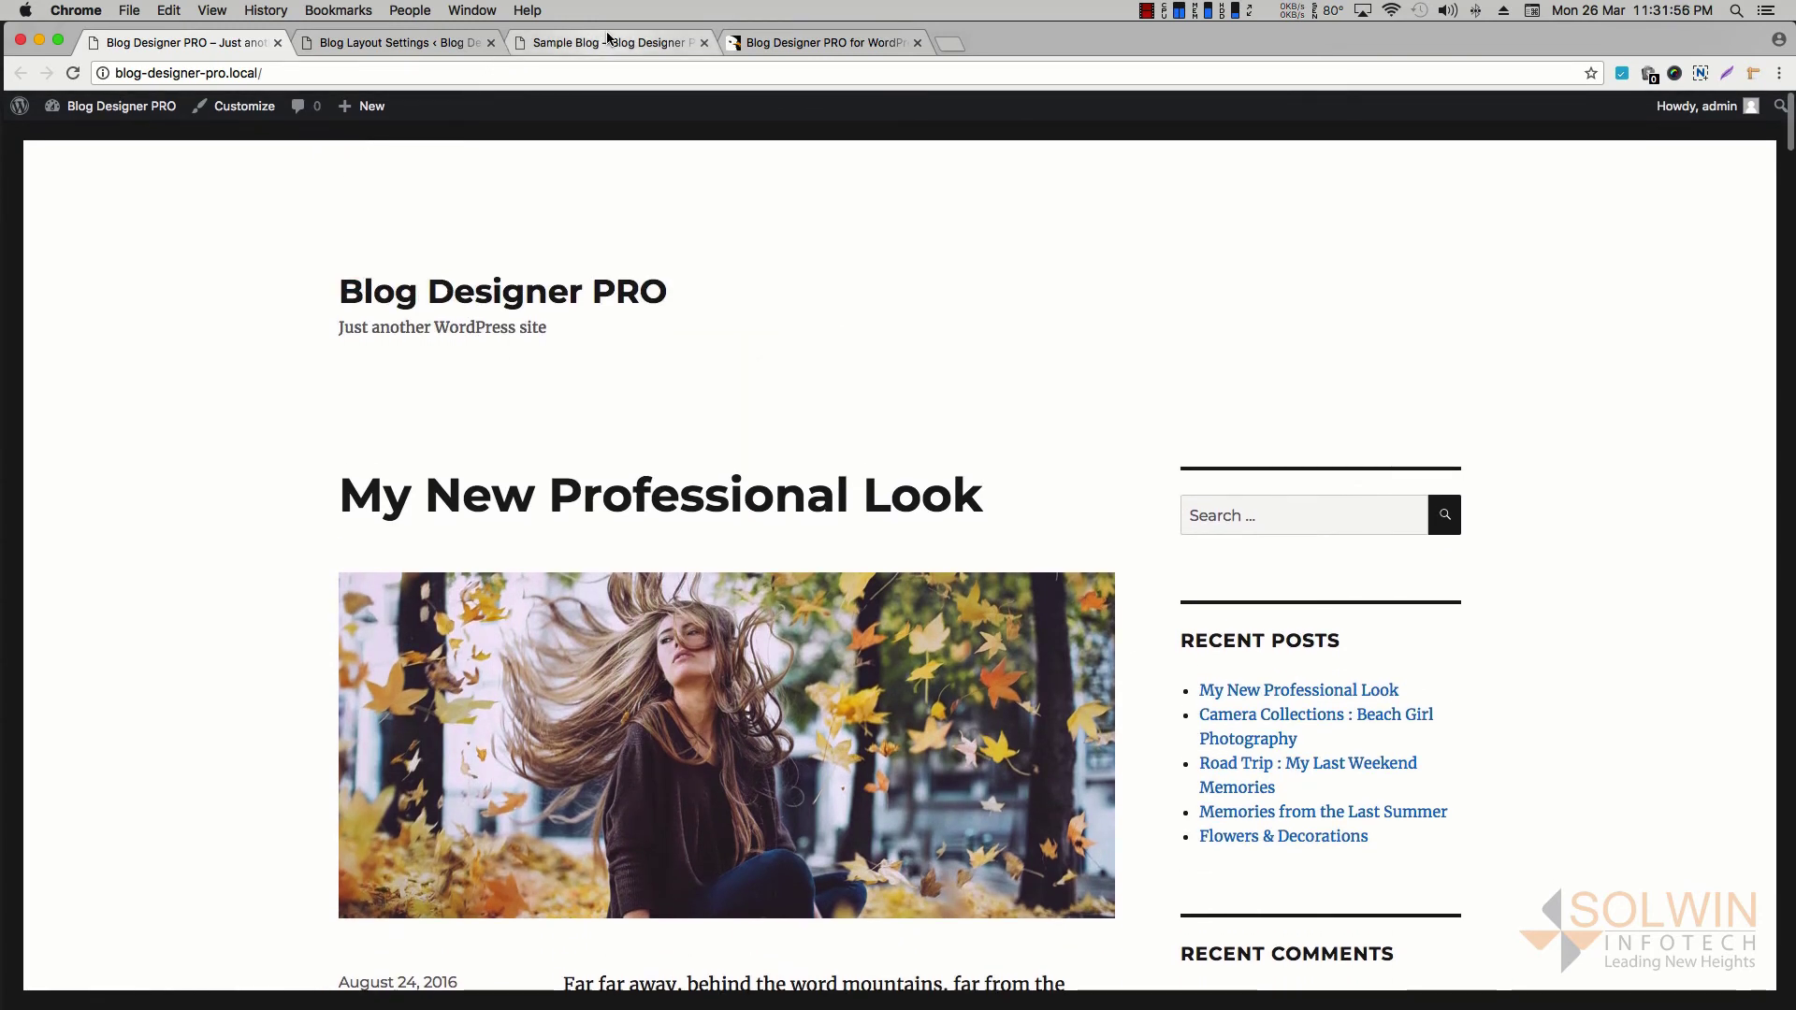
click(180, 44)
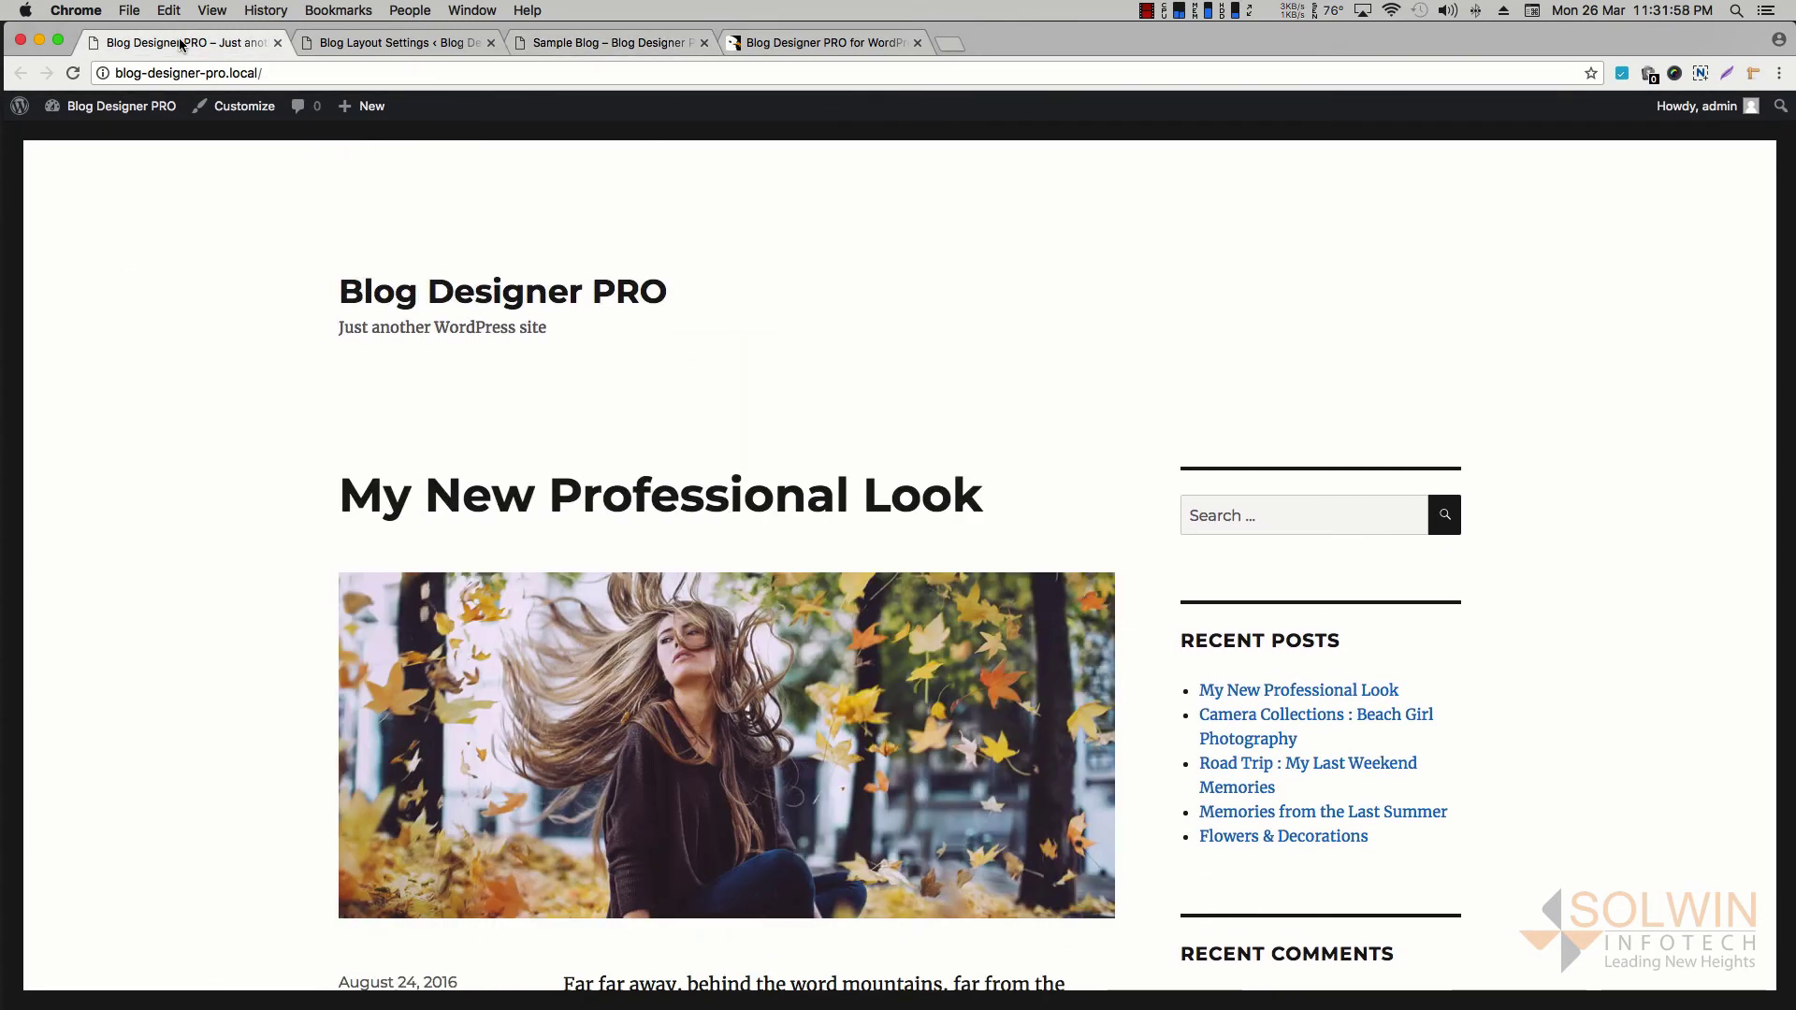
In Reading Settings set a static homepage to Sample Blog, save, and check the front page
click(421, 44)
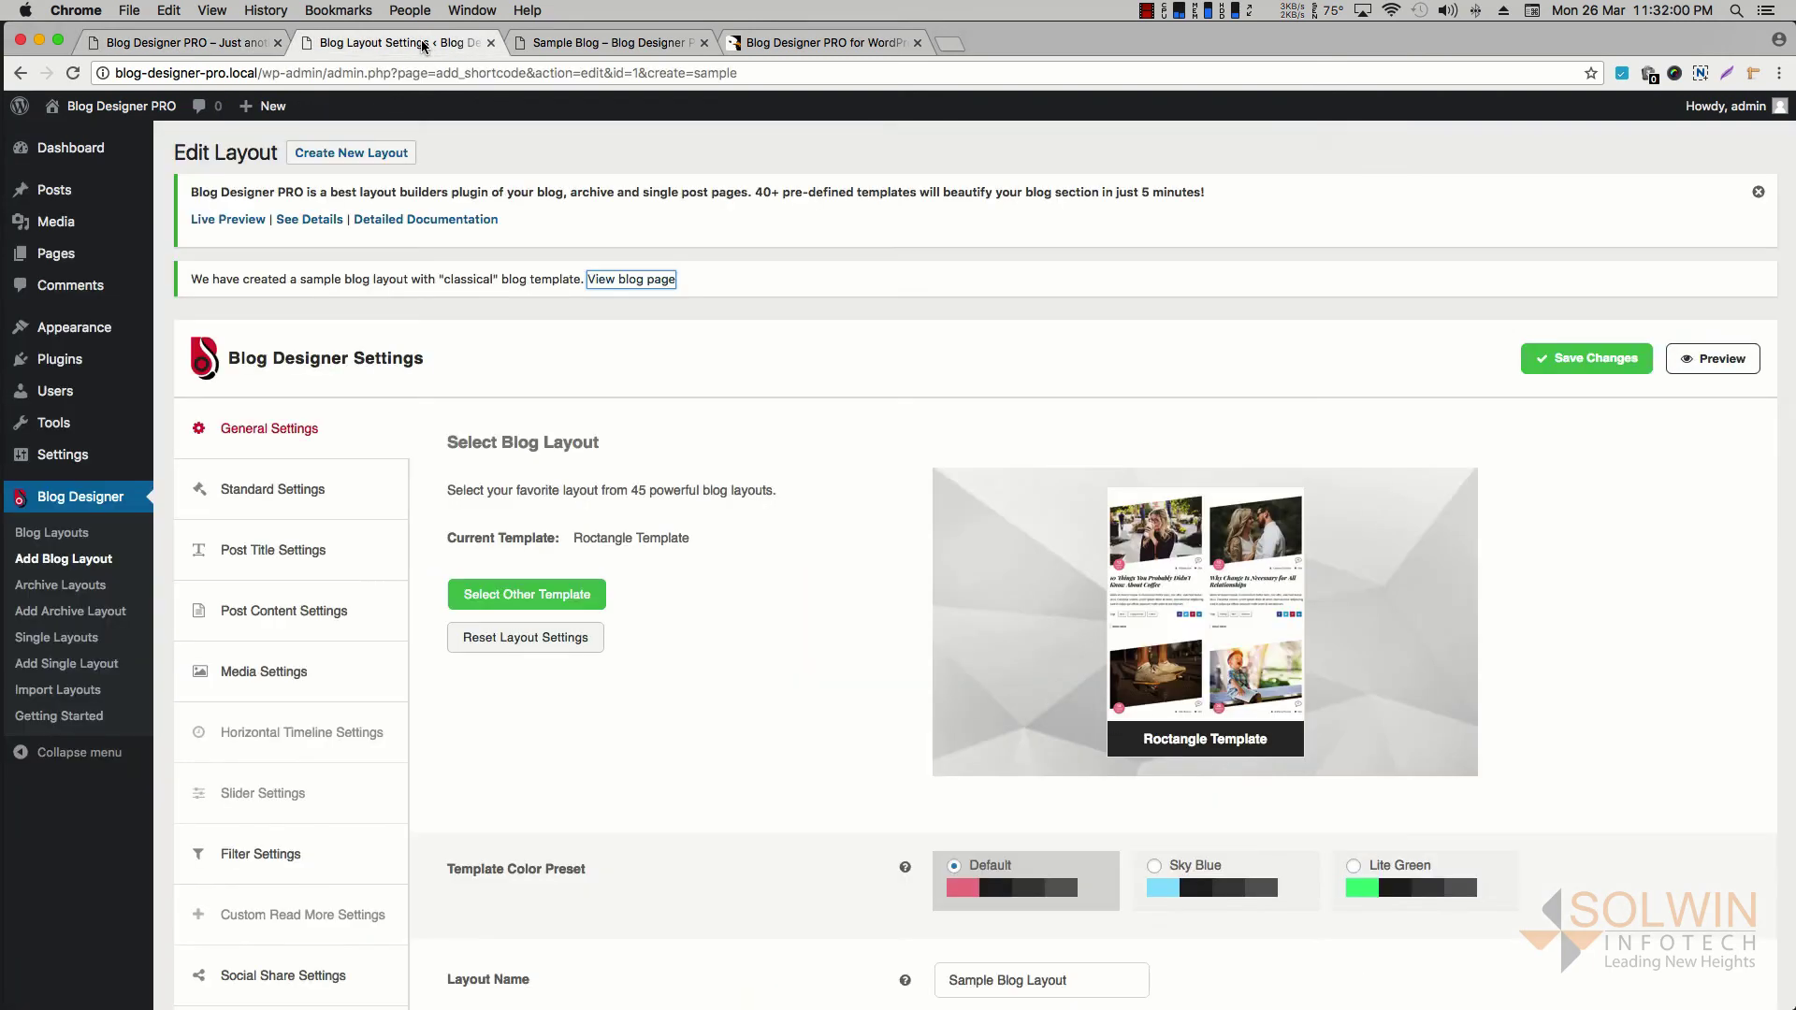
mouse_move(62, 454)
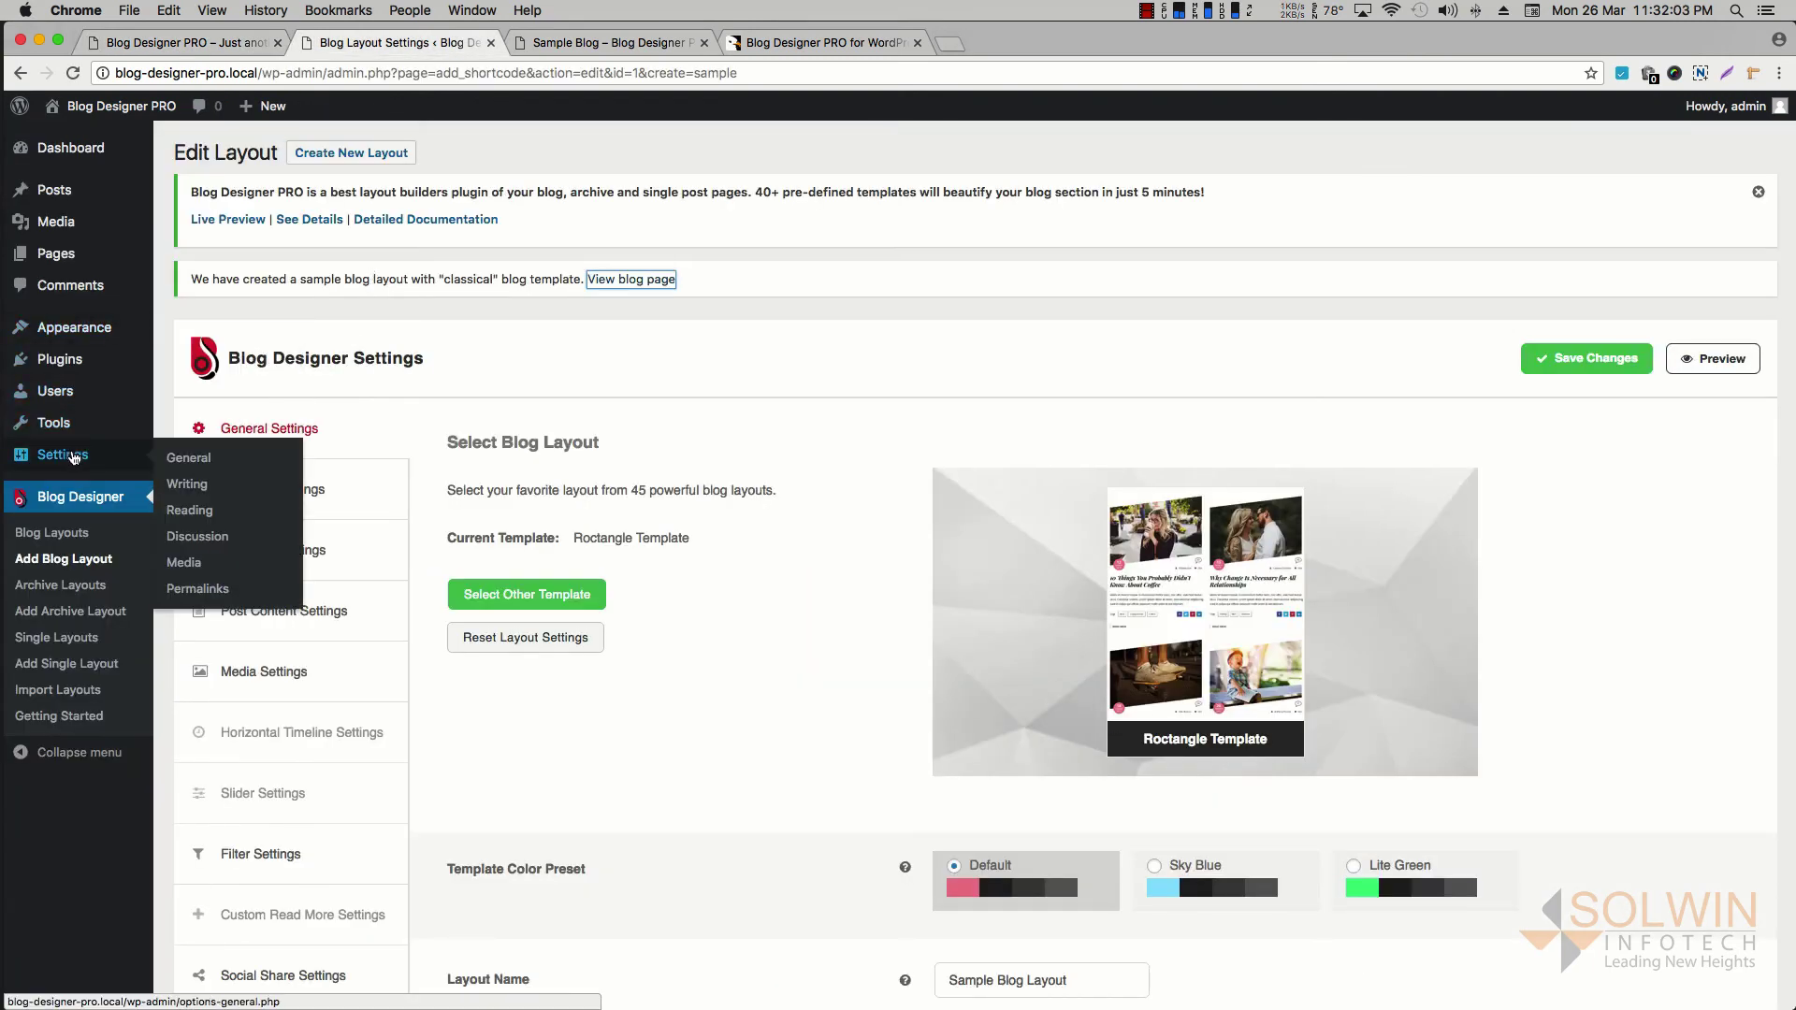
click(191, 510)
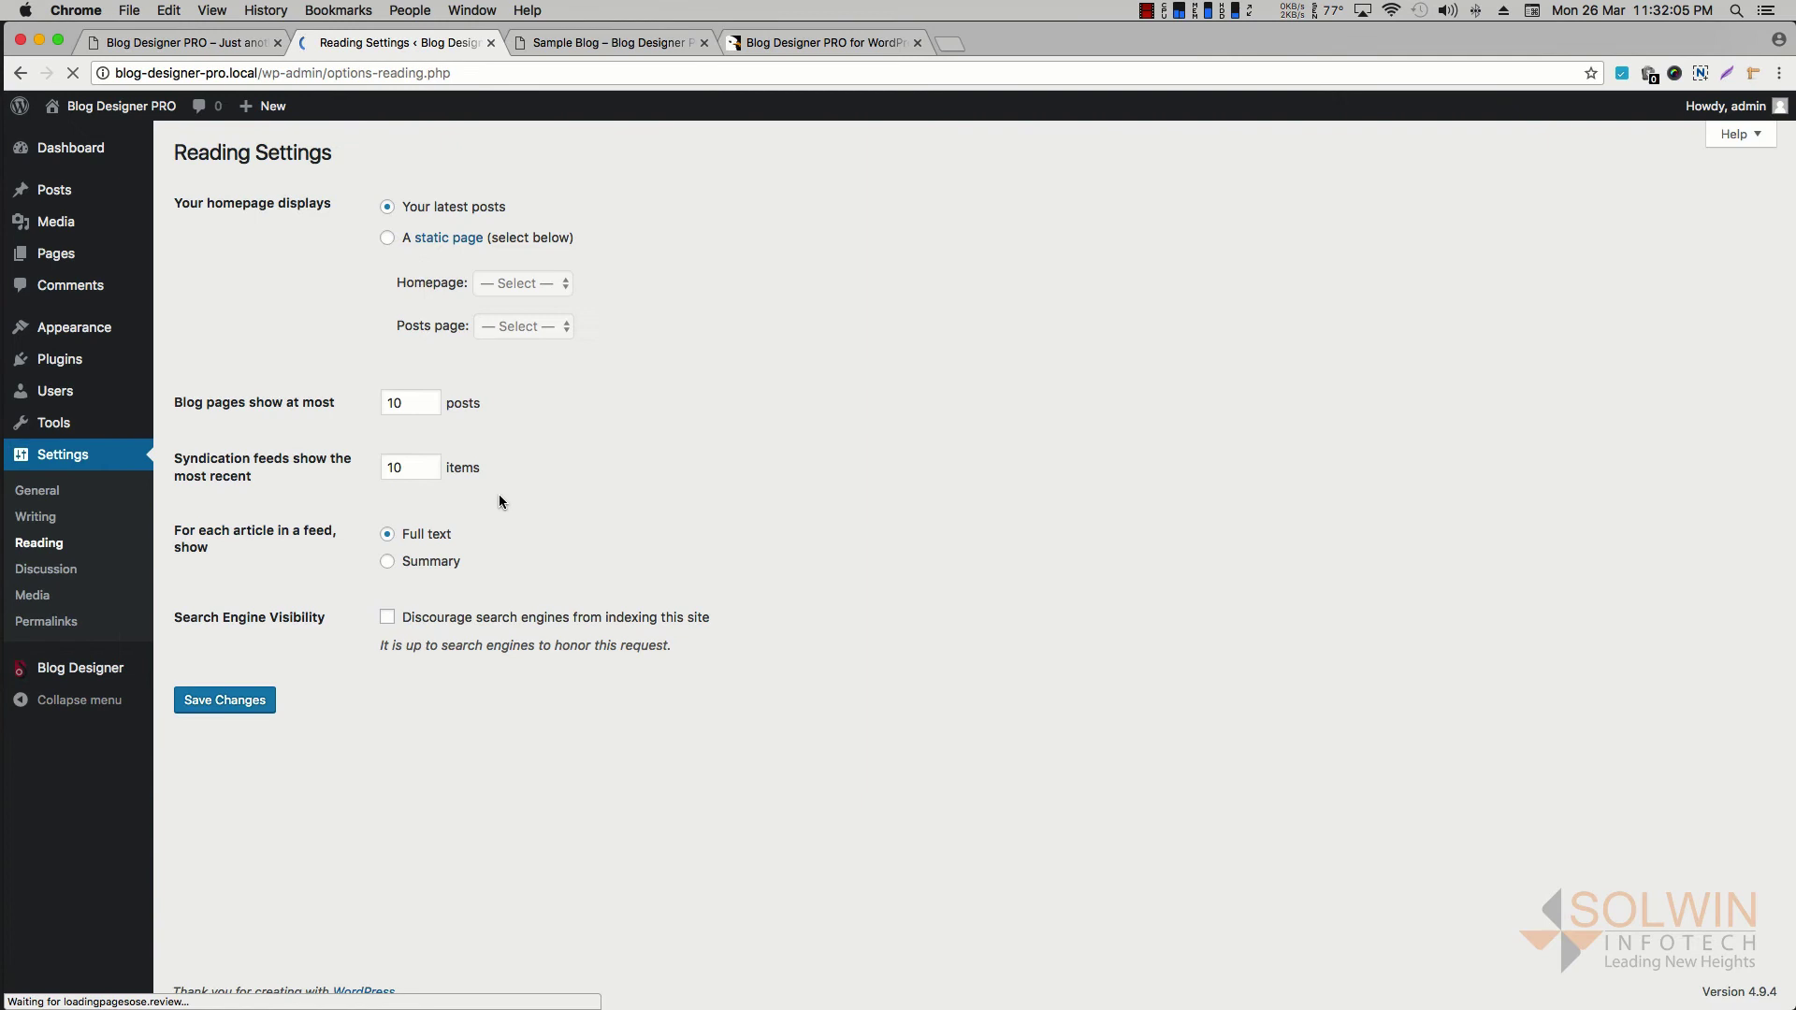
click(386, 239)
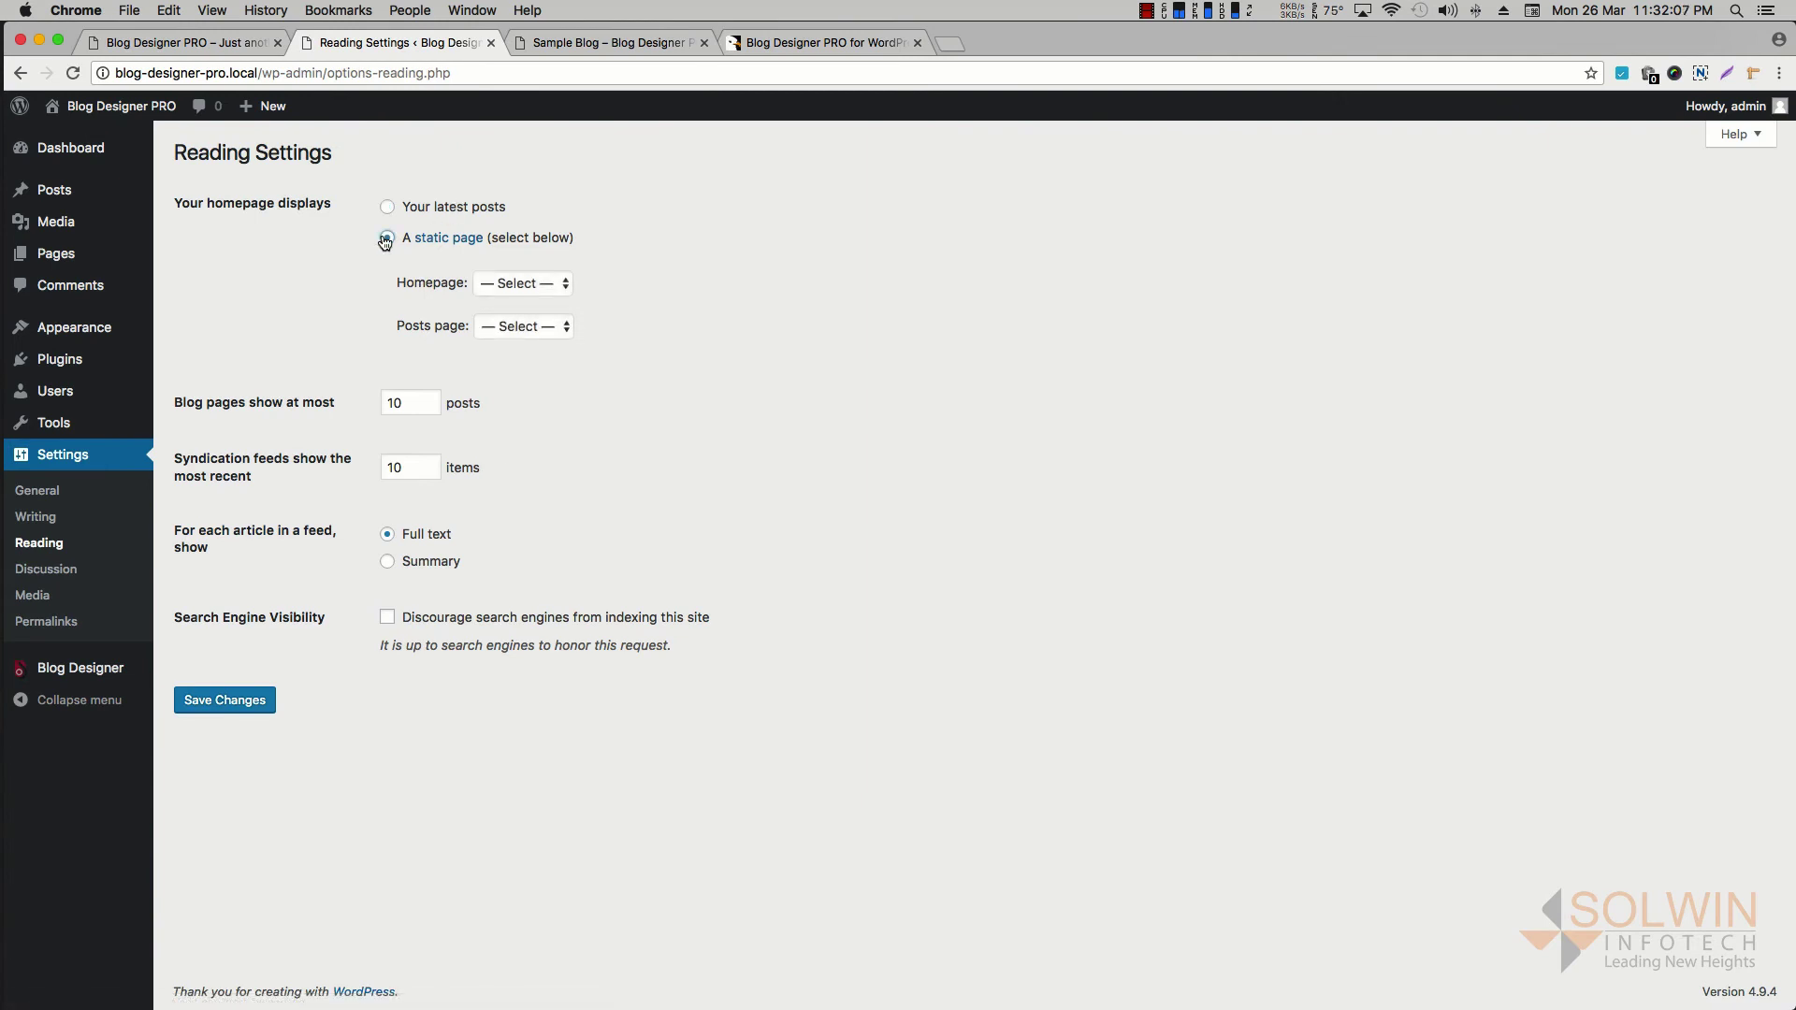
click(531, 285)
click(519, 299)
click(239, 699)
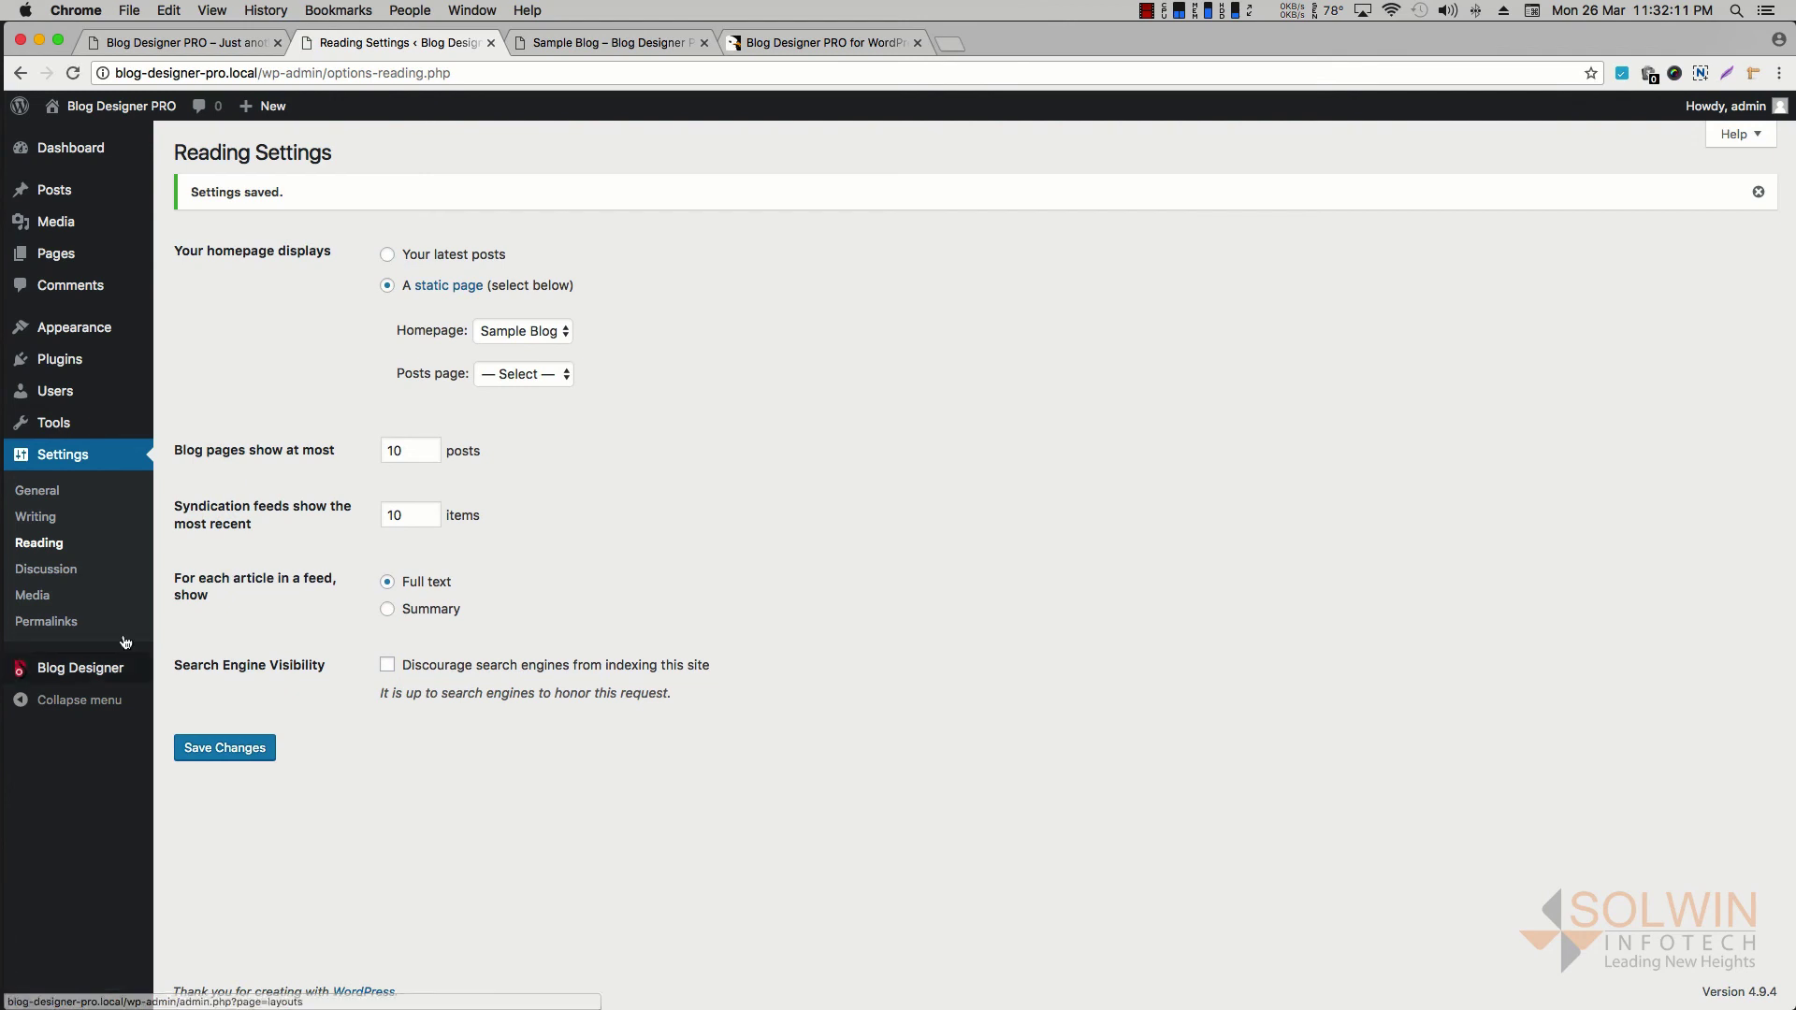
click(191, 42)
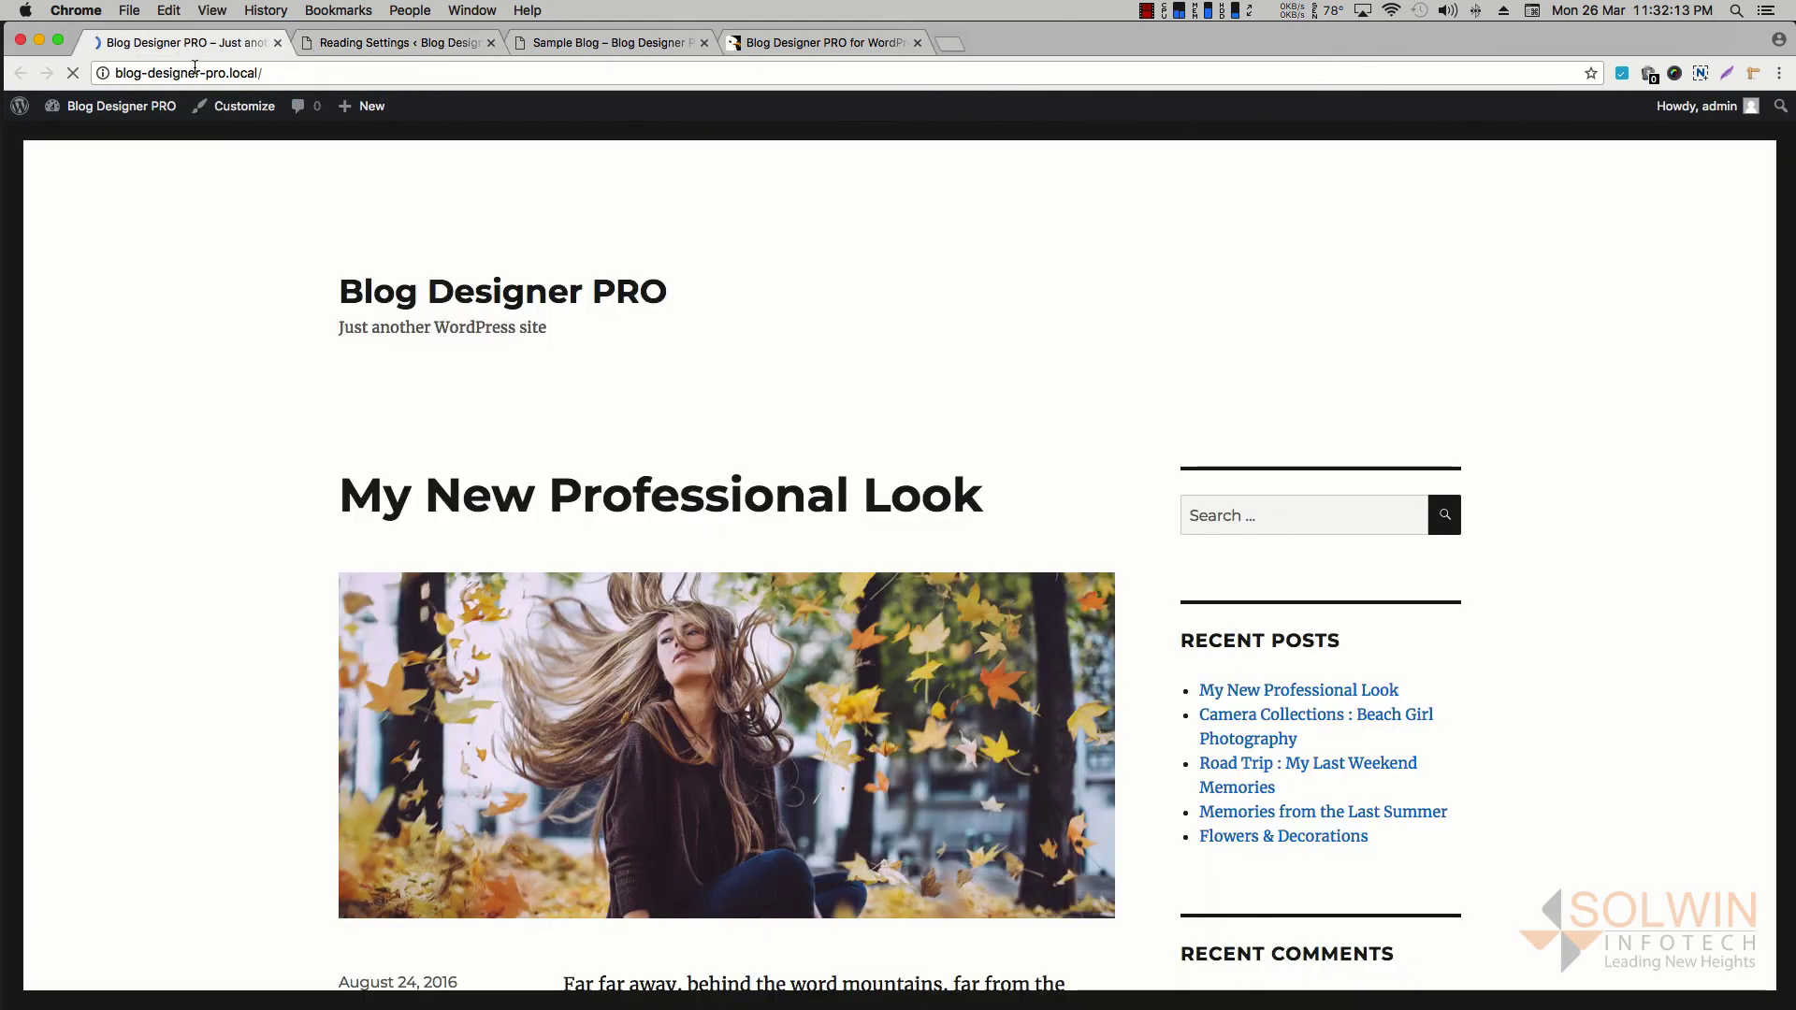
scroll(207, 299, down, 3)
scroll(207, 298, down, 2)
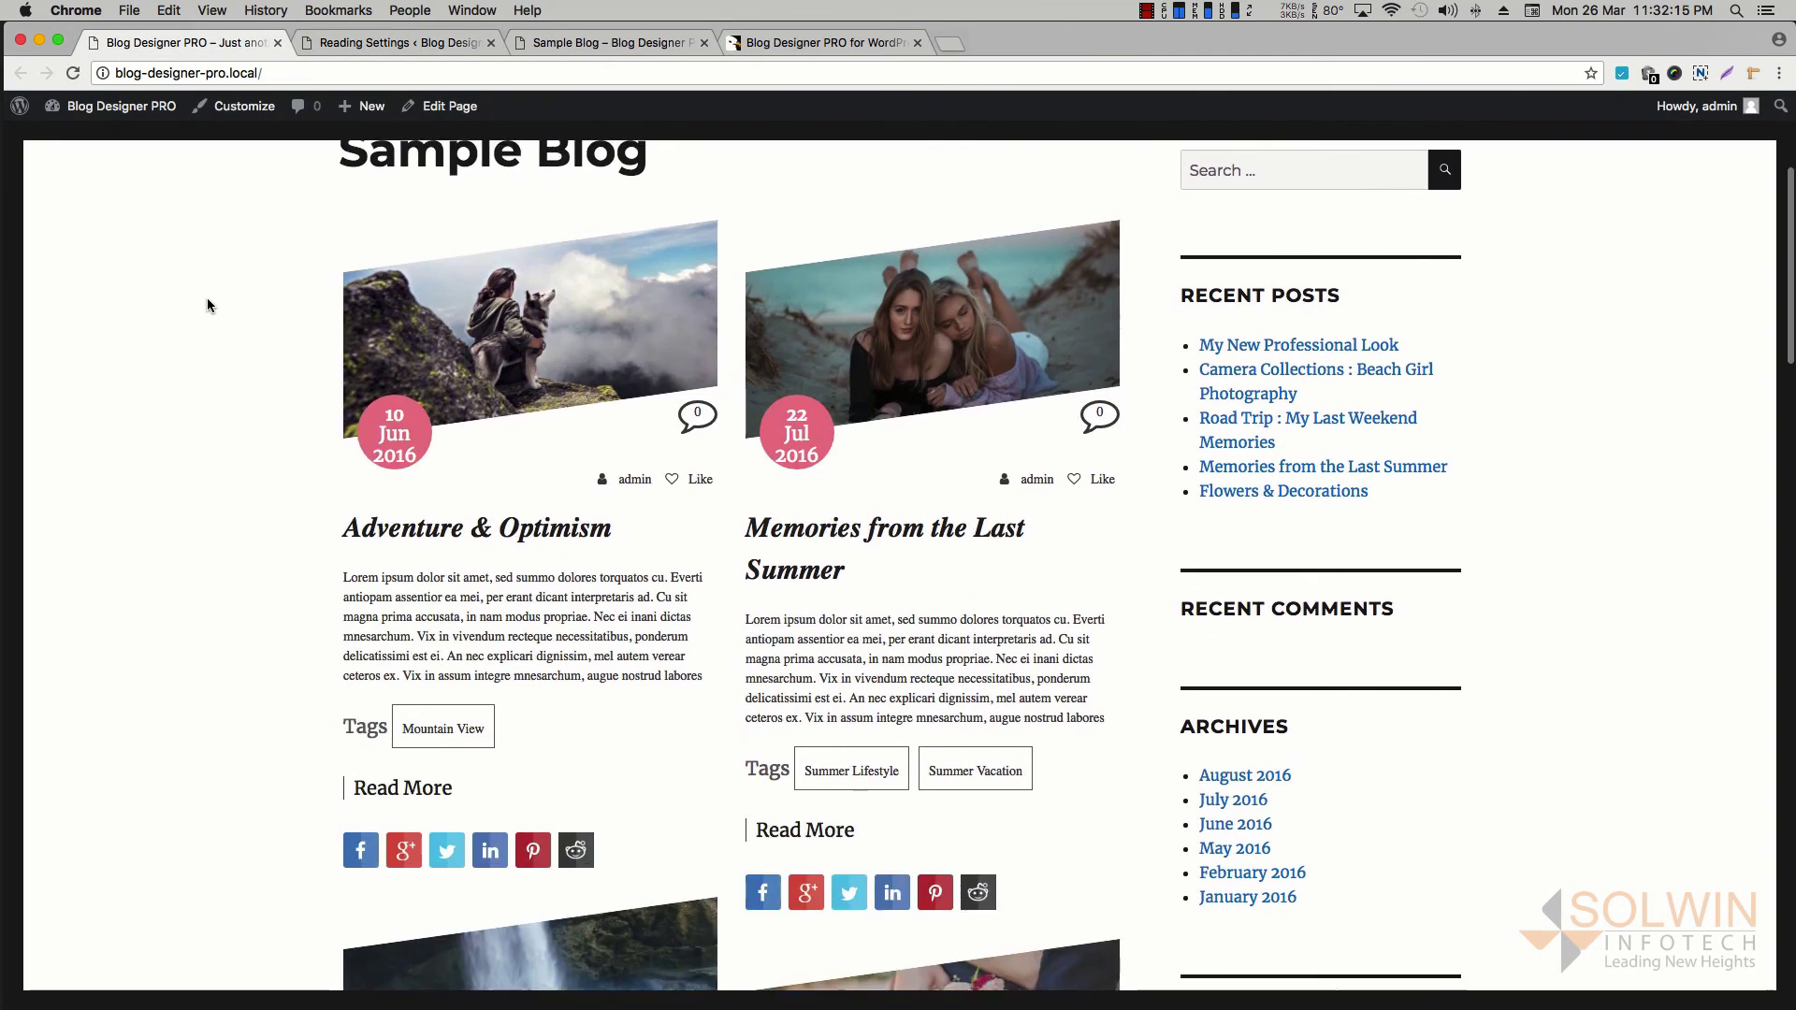
scroll(206, 299, down, 2)
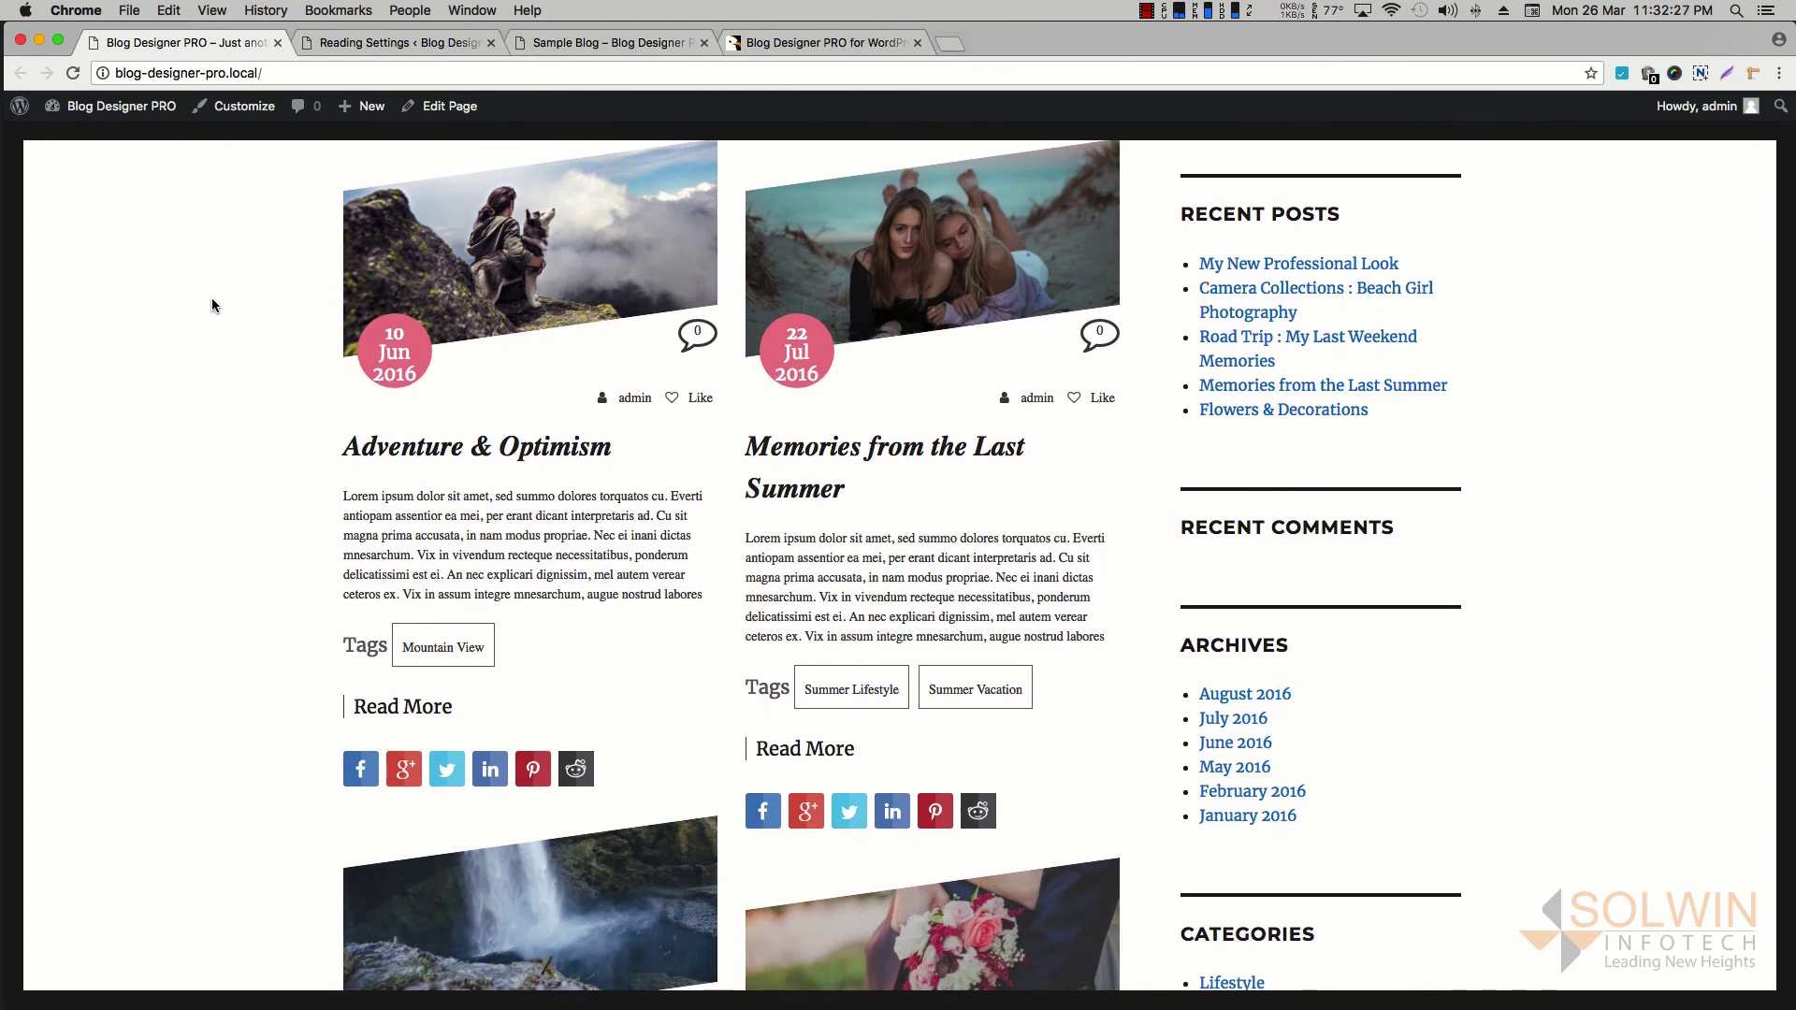